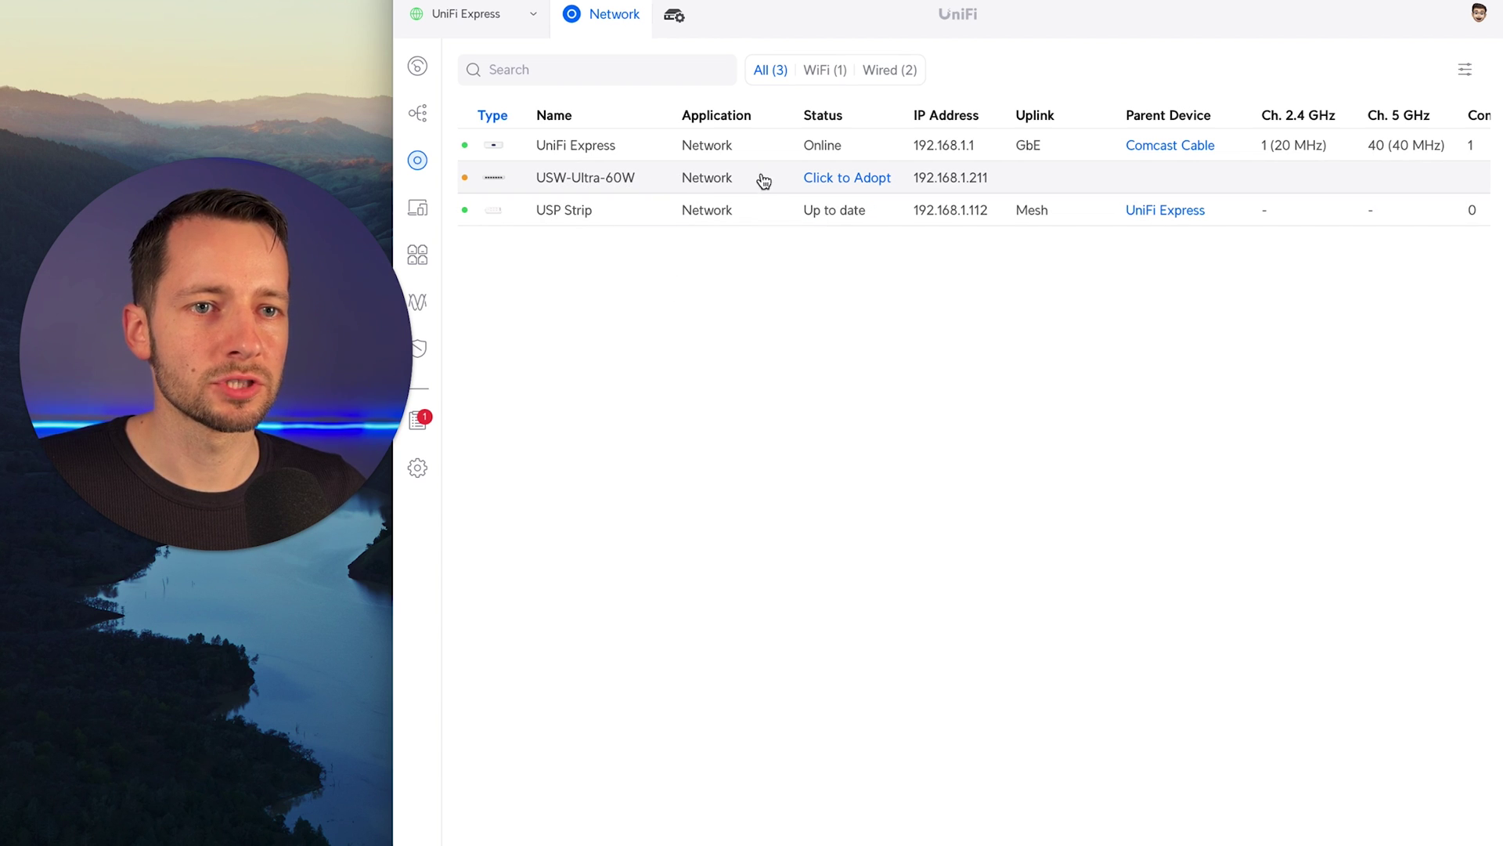
Step: Adopt the USW-Ultra-60W switch and review its overview, including port status and PoE power availability
left_click(850, 185)
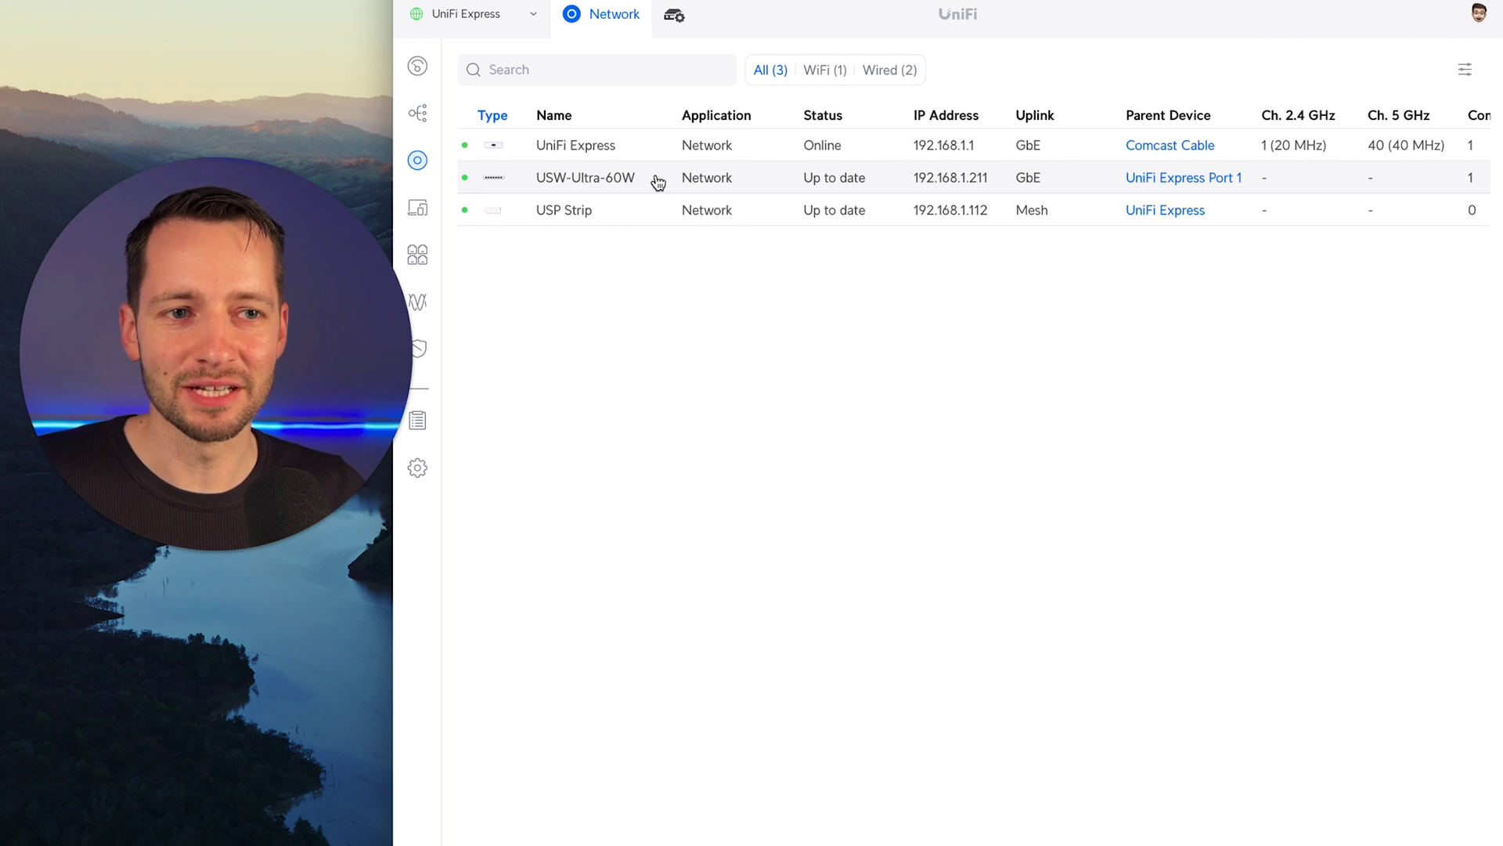
left_click(629, 186)
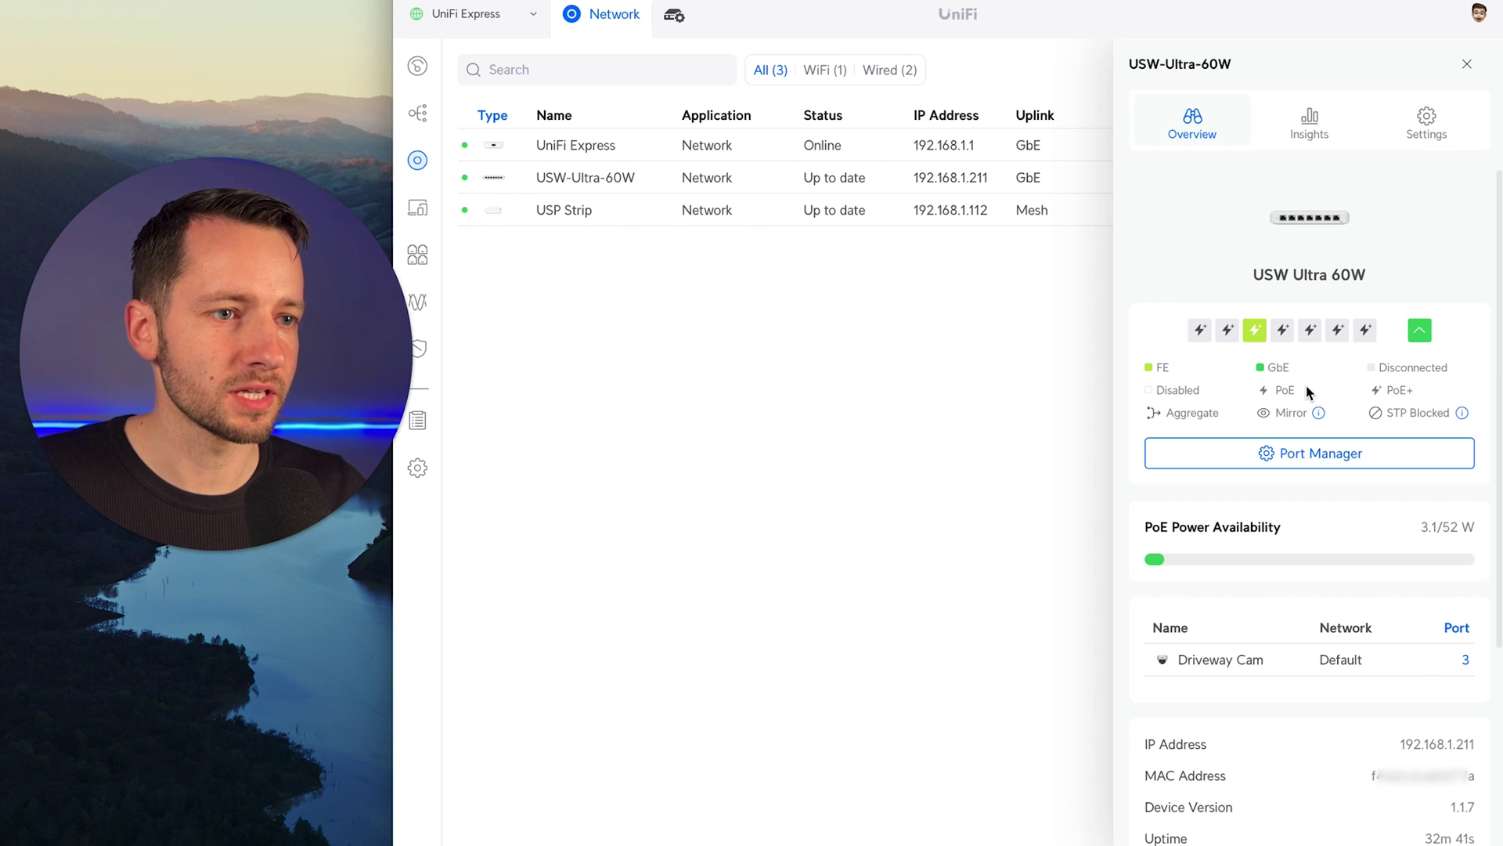
mouse_move(1259, 337)
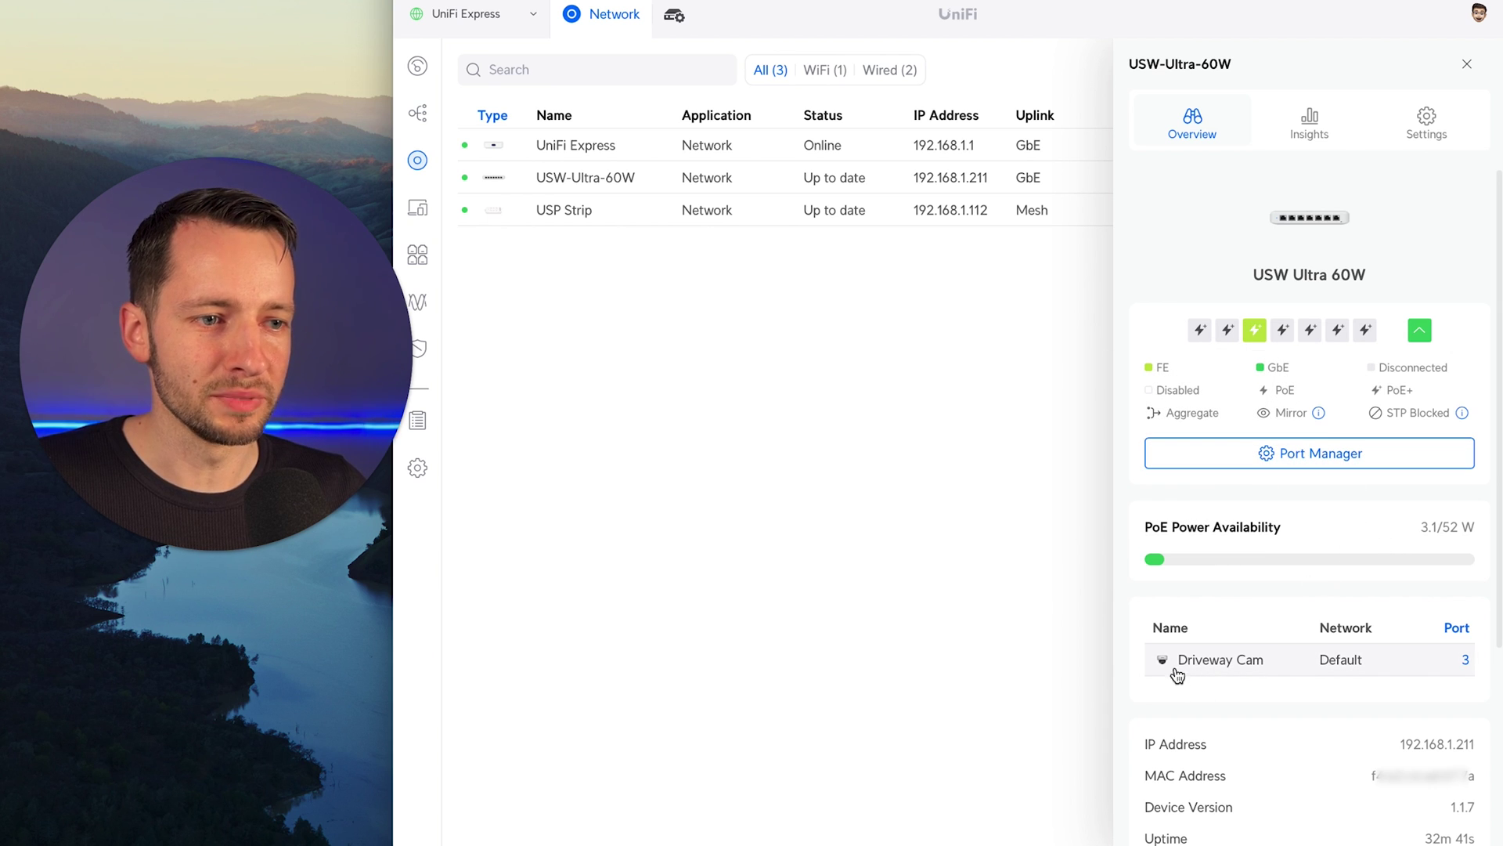
scroll(1339, 692, "down", 4)
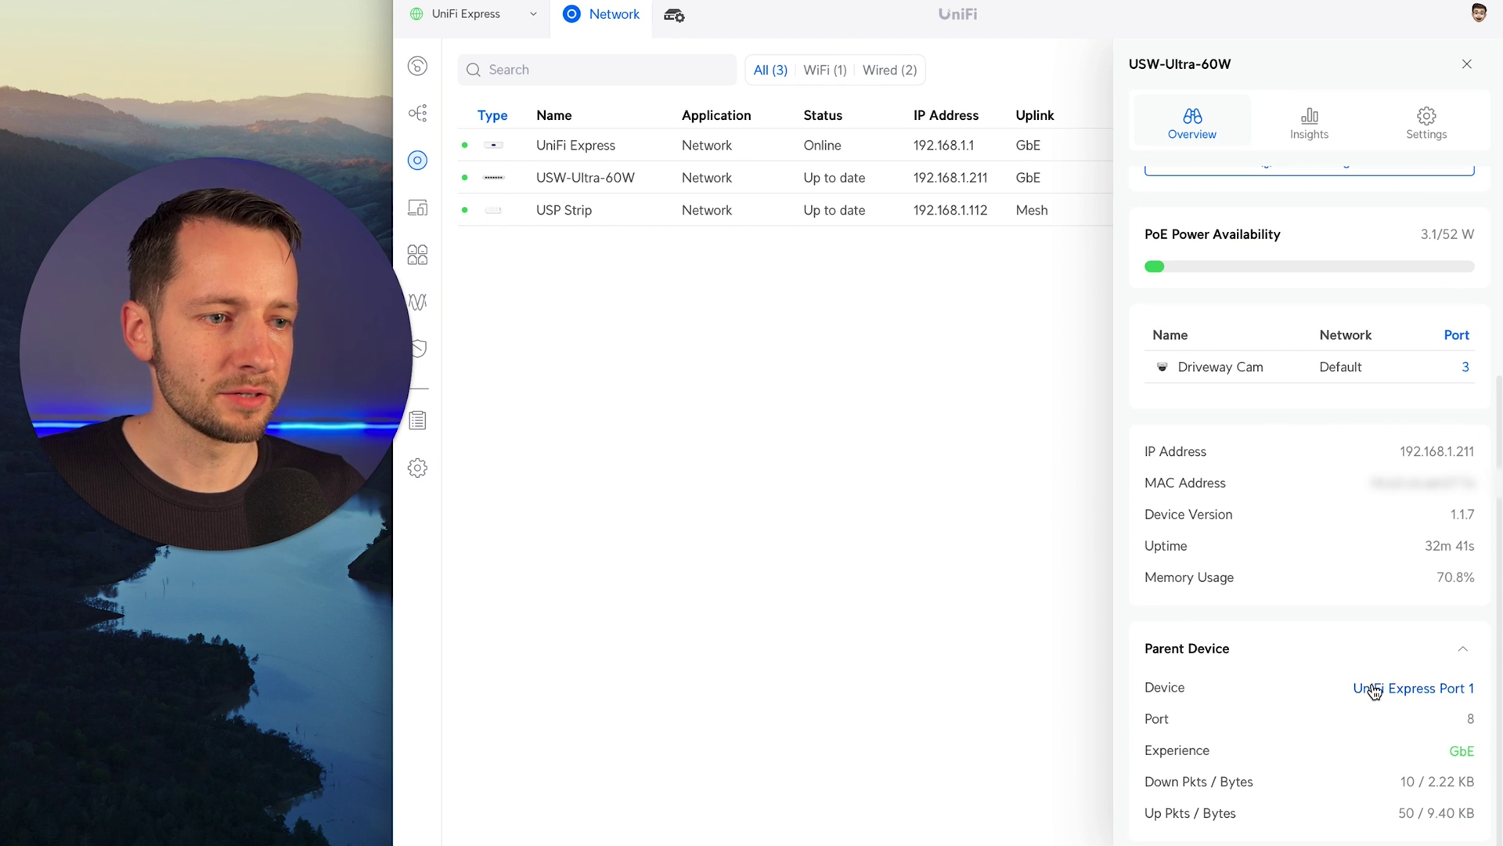
Step: Check the details of the switch's parent device, UniFi Express, and return to the USW-Ultra-60W overview
left_click(1369, 687)
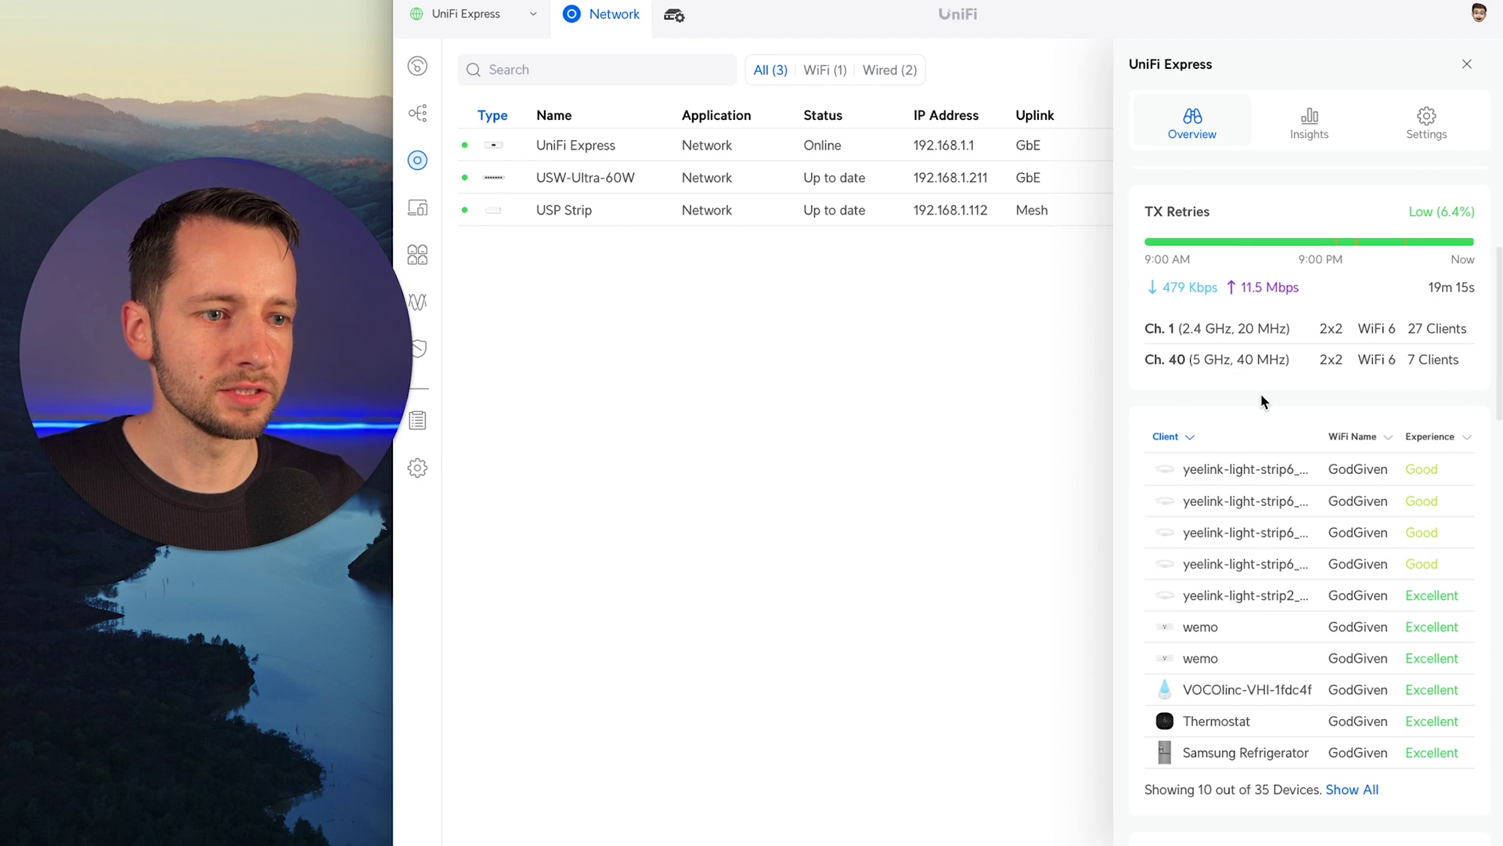
left_click(1466, 64)
left_click(613, 177)
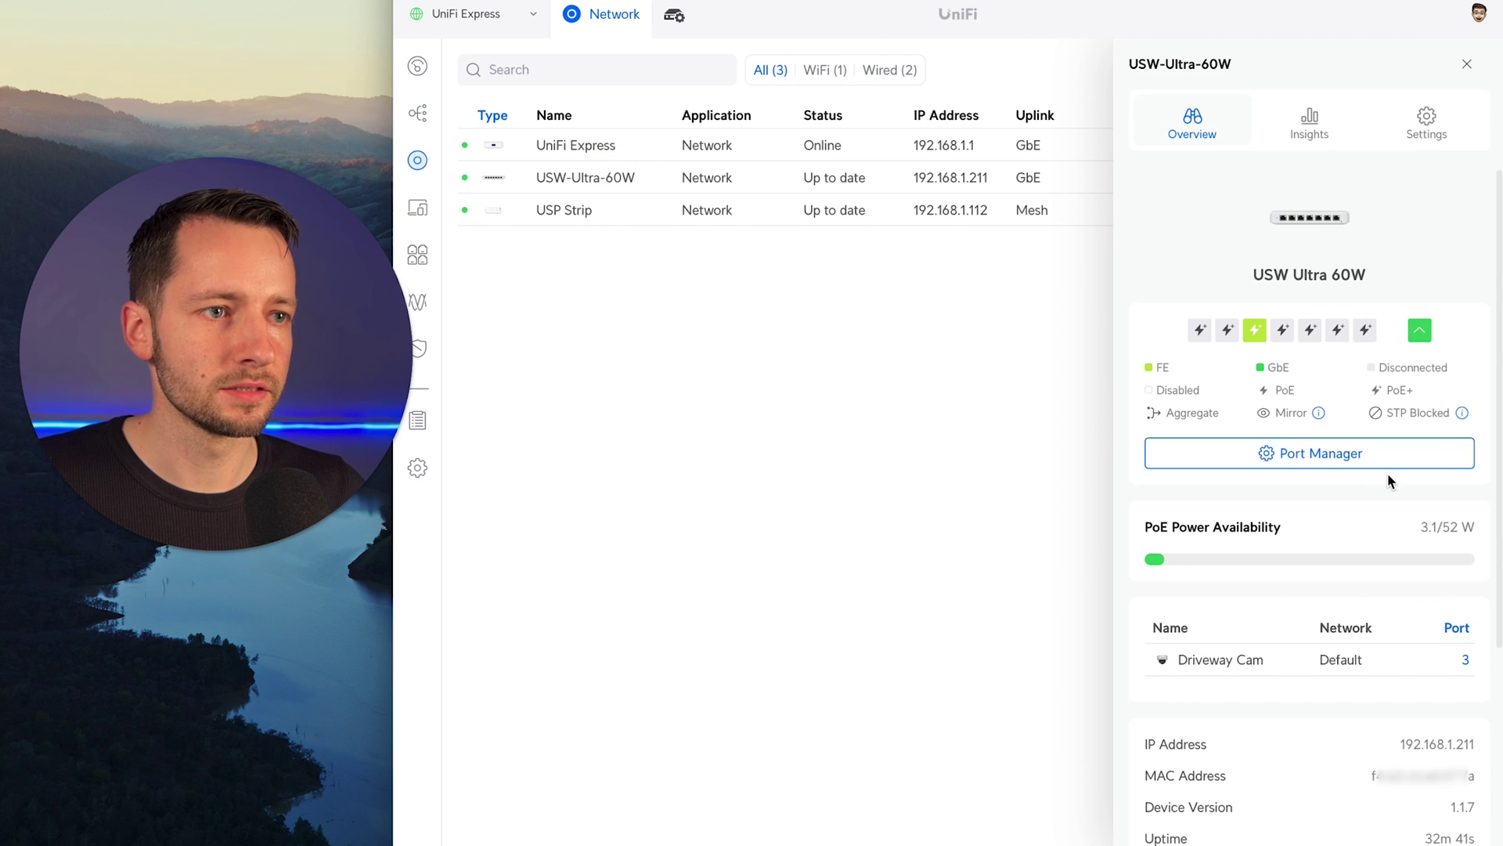
Step: Review the USW-Ultra-60W's system performance insights and its device settings, including power adapter, IP and management options
left_click(1321, 128)
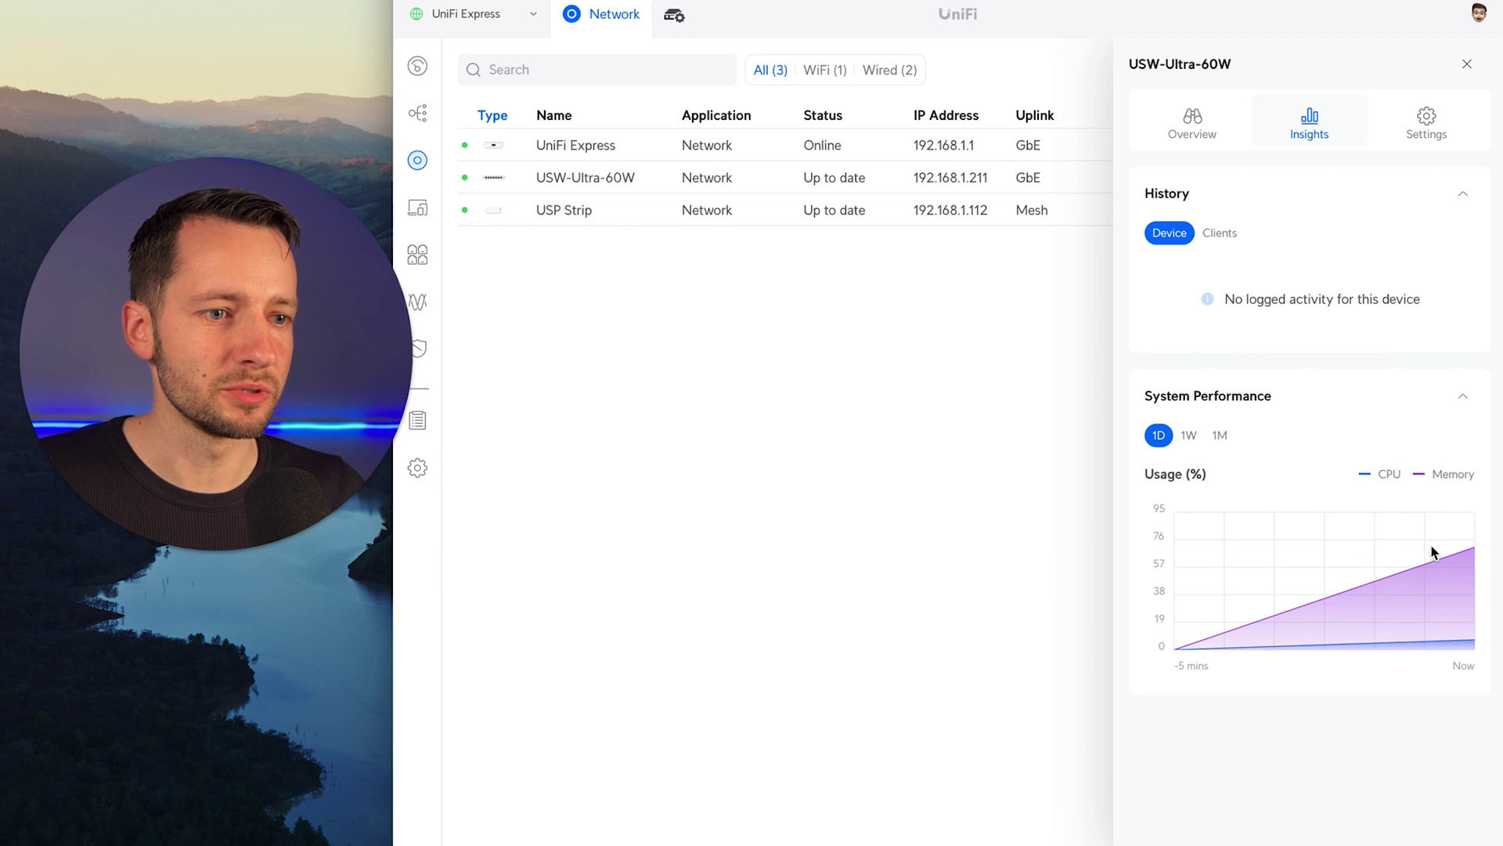
mouse_move(1473, 566)
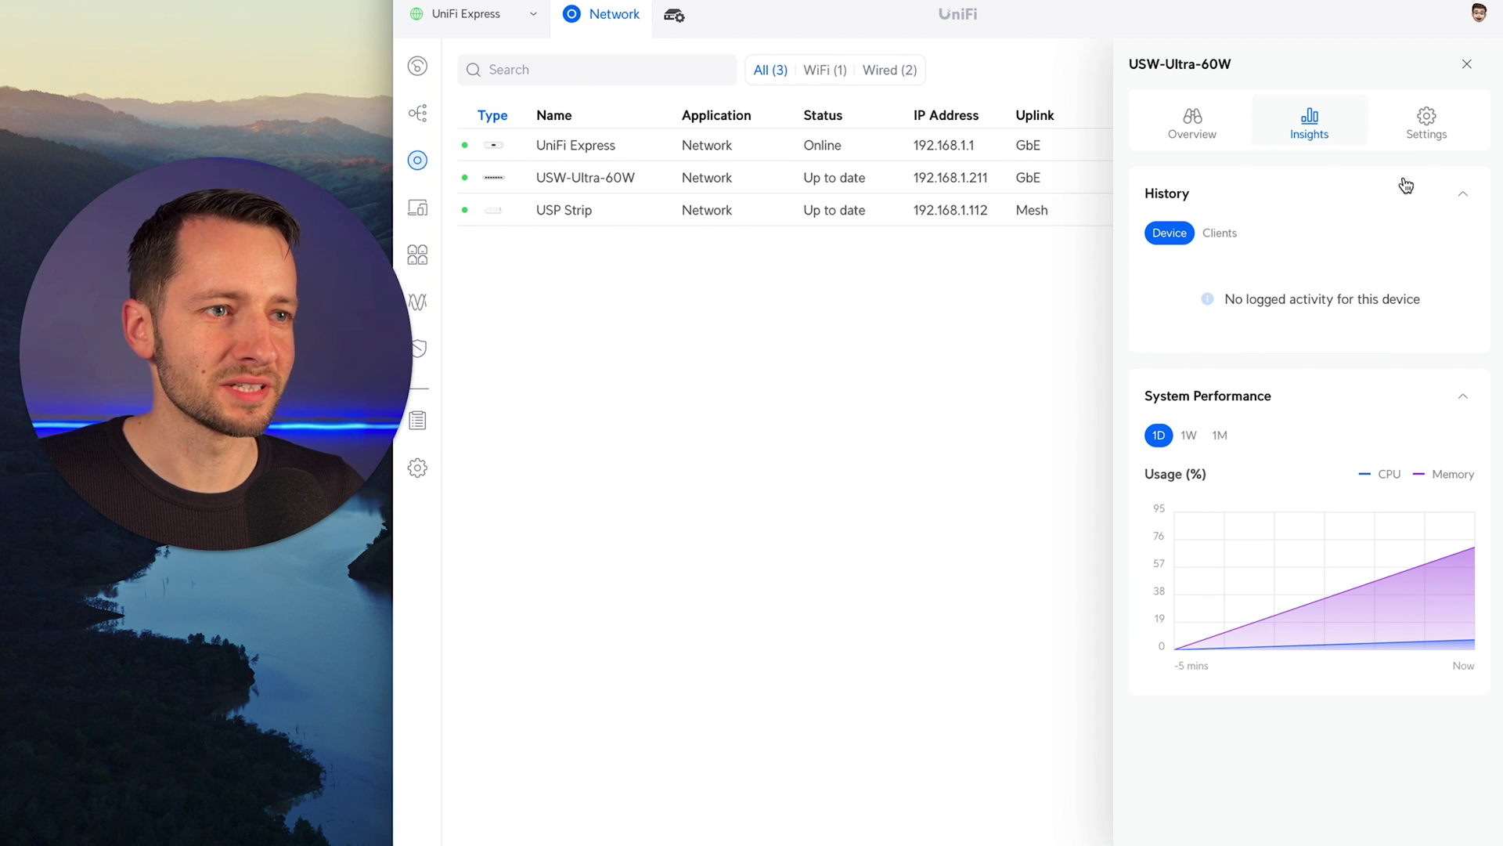
left_click(1407, 125)
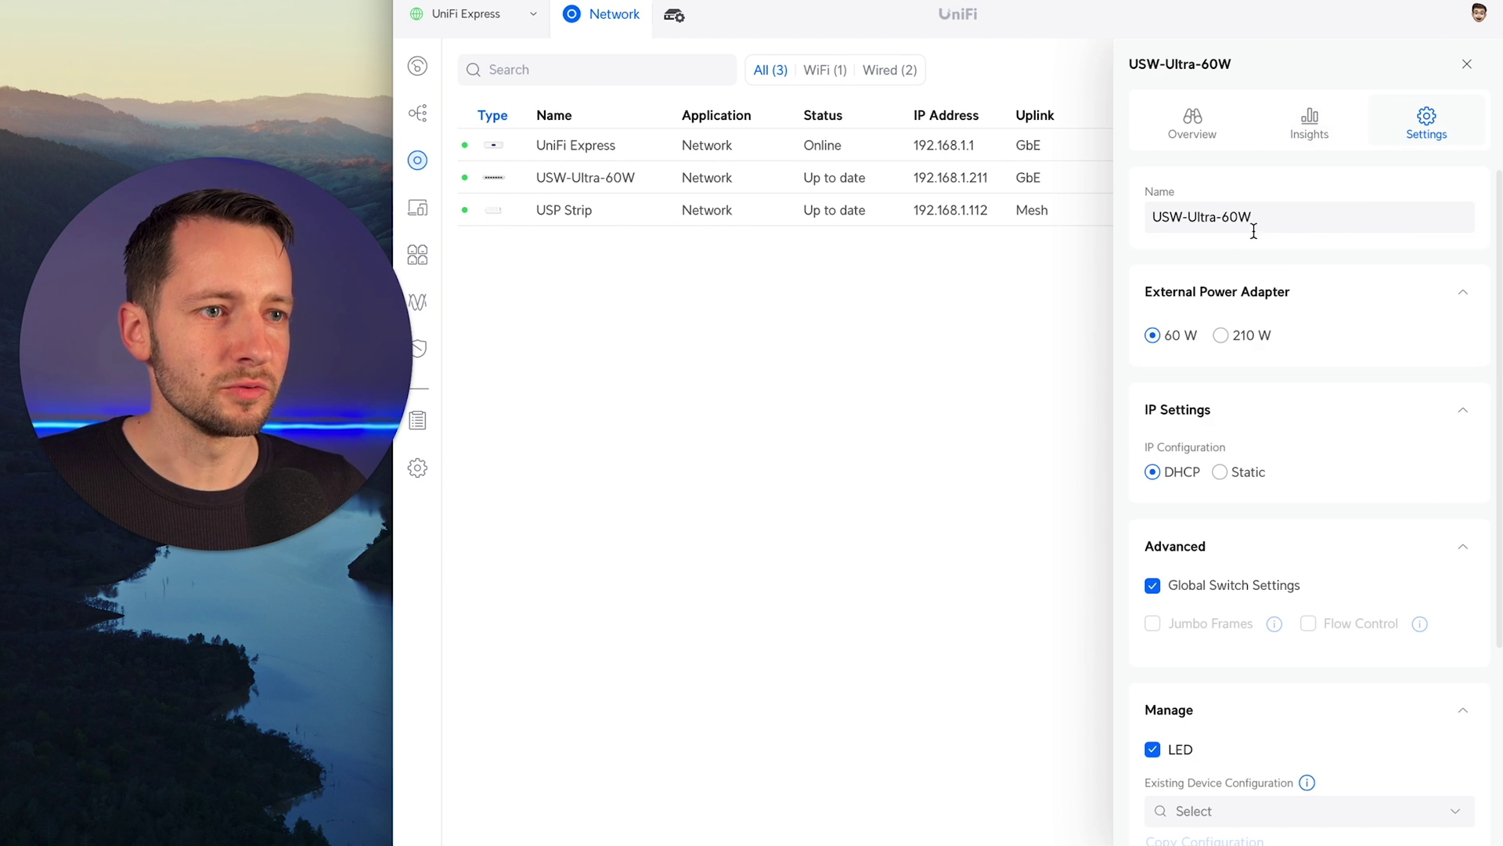
left_click(1244, 218)
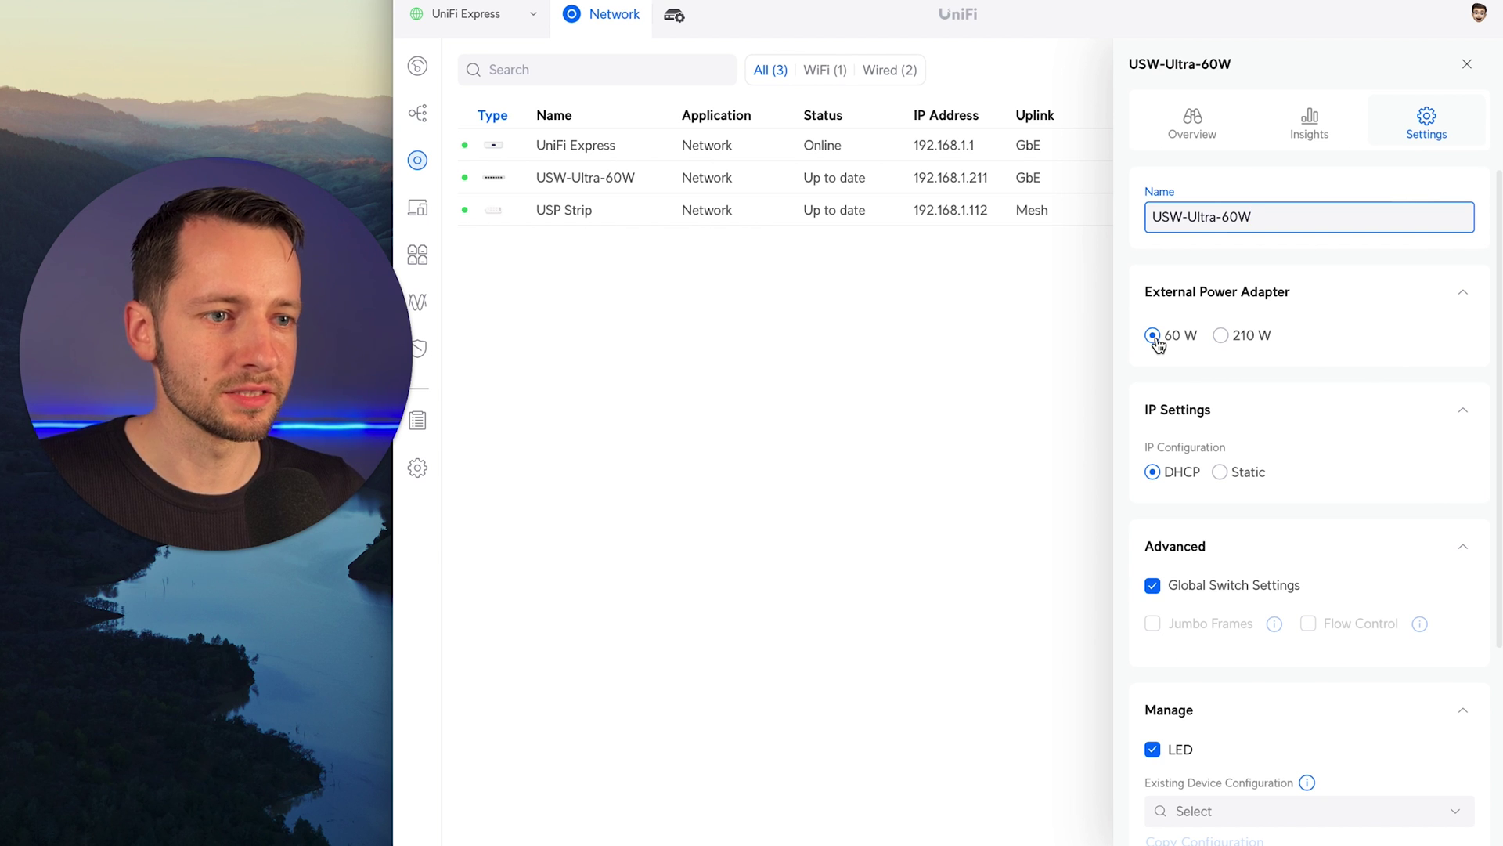
scroll(1252, 548, "down", 4)
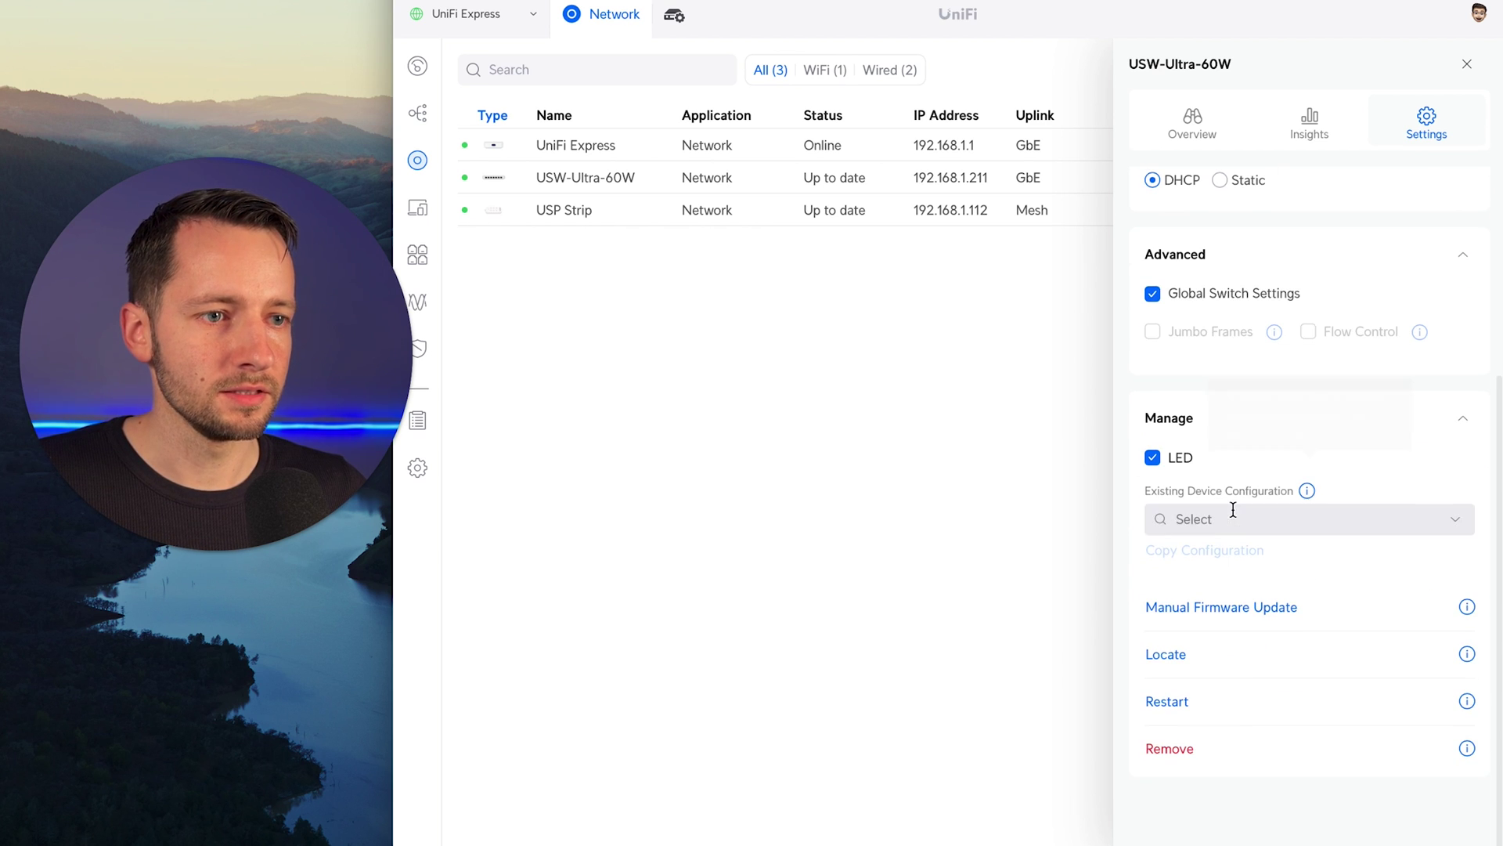
scroll(1269, 589, "up", 4)
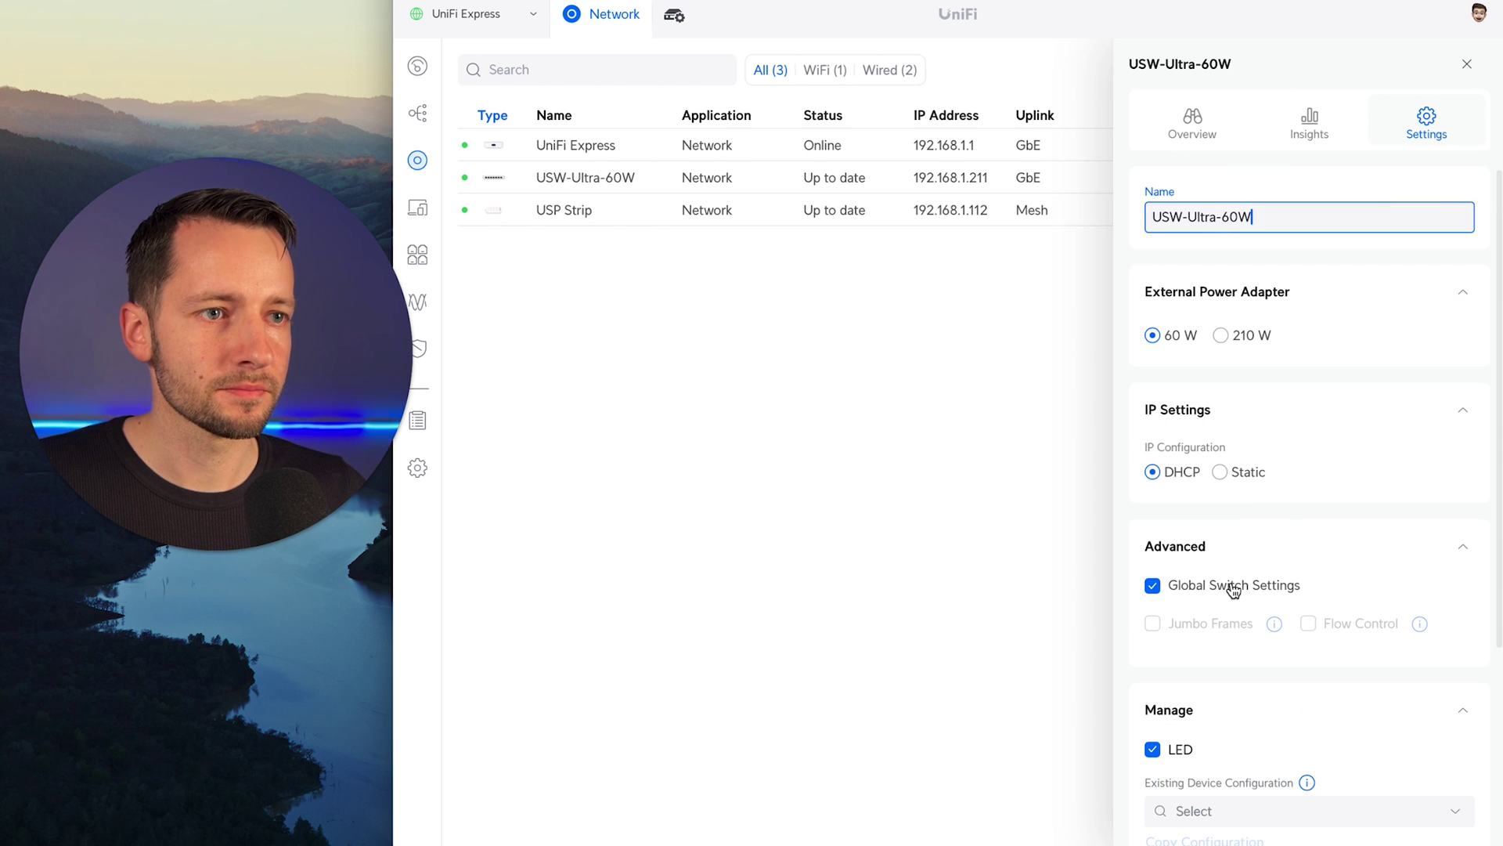
Step: Open the port manager for the USW-Ultra-60W and view the details of the connected Driveway Cam
left_click(1221, 125)
left_click(1340, 454)
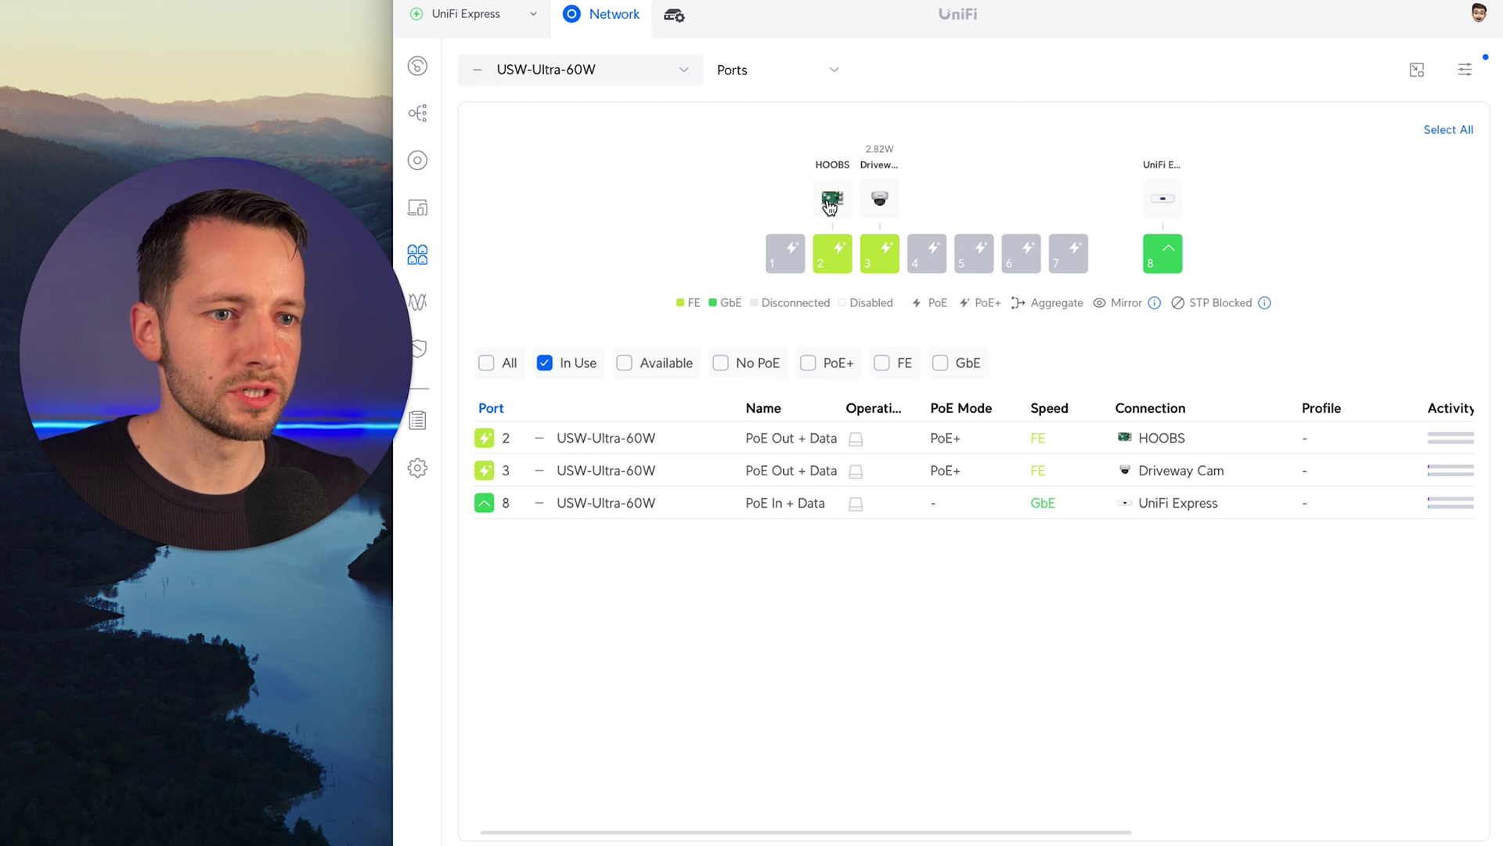
double_click(880, 148)
left_click(921, 178)
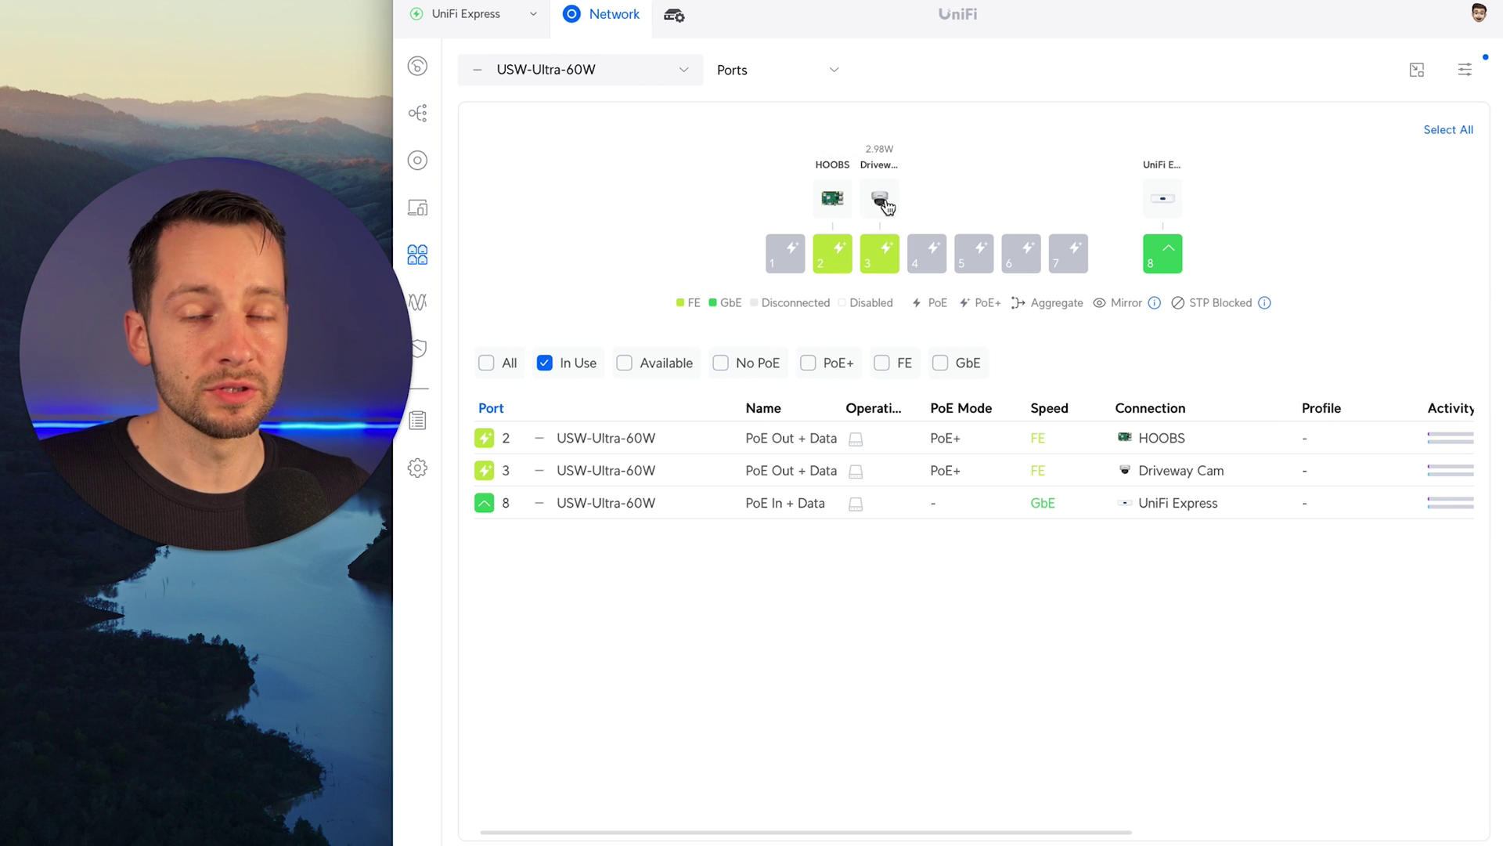
left_click(882, 202)
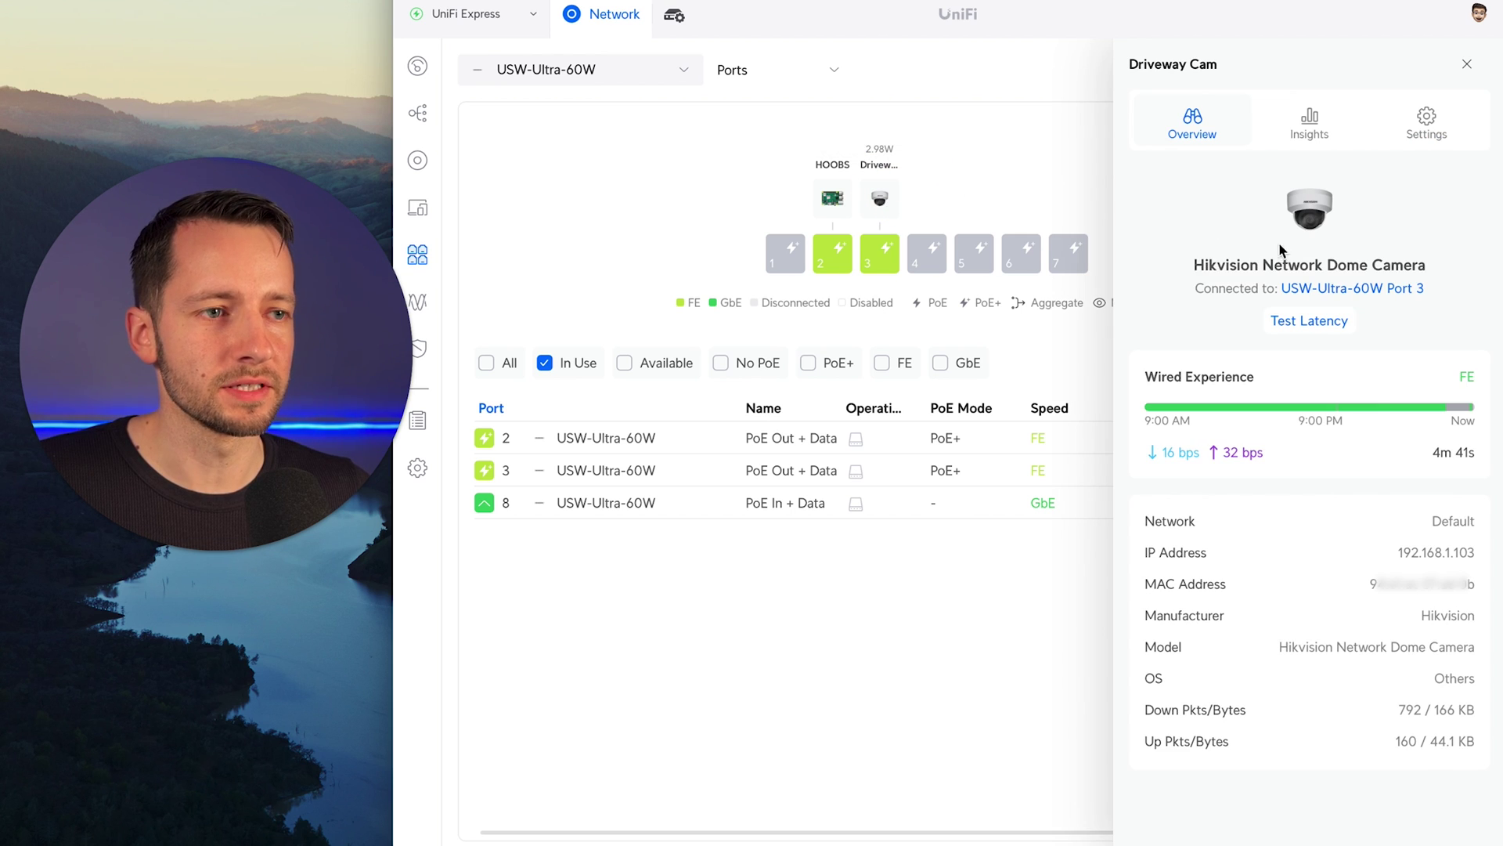
left_click(1468, 66)
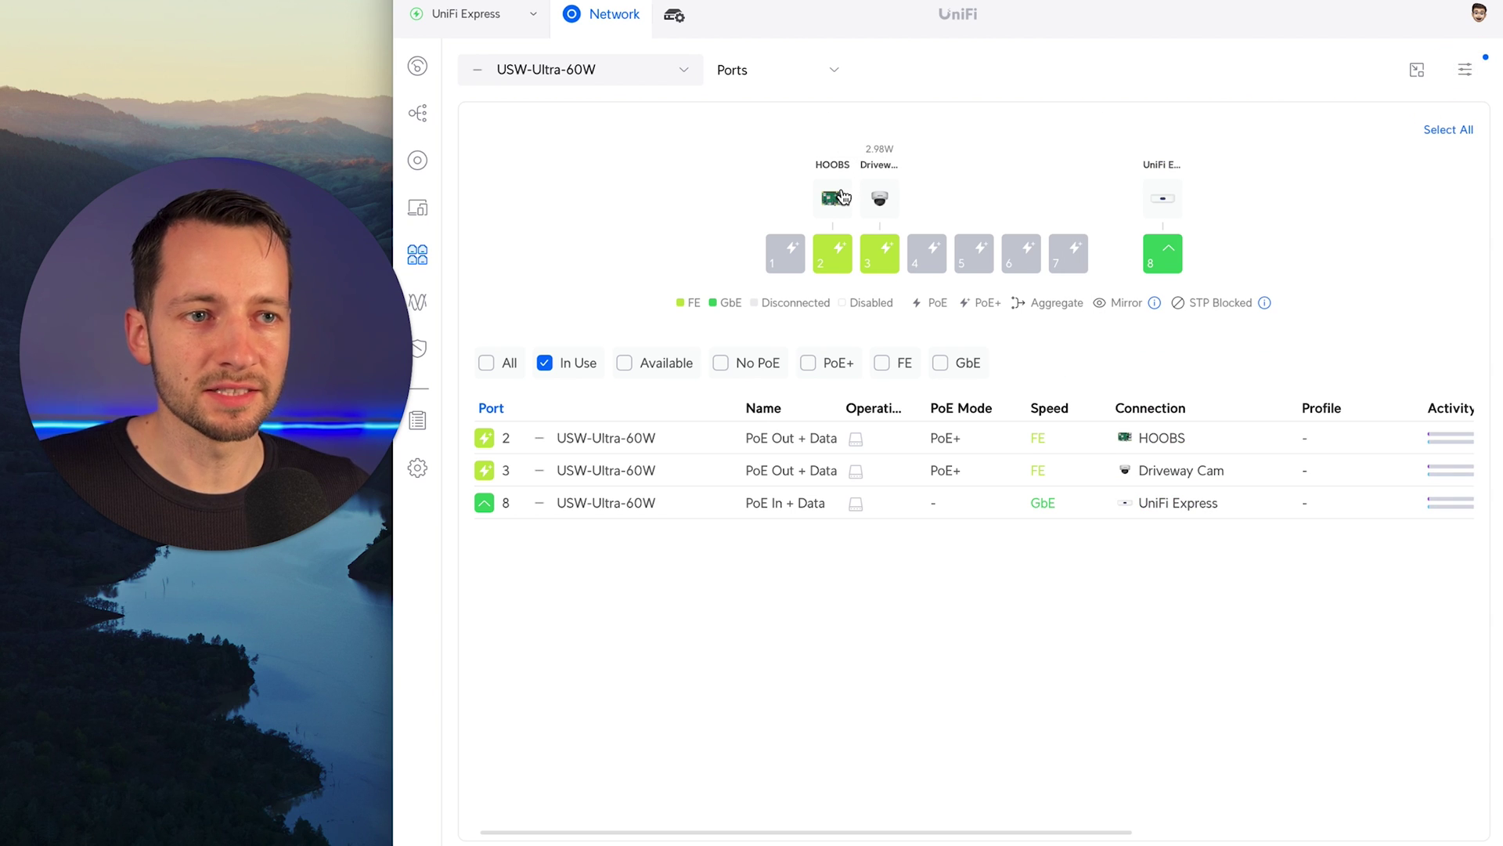
Step: Open port 2 of the switch and examine its name, VLAN, PoE and advanced configuration options
left_click(837, 261)
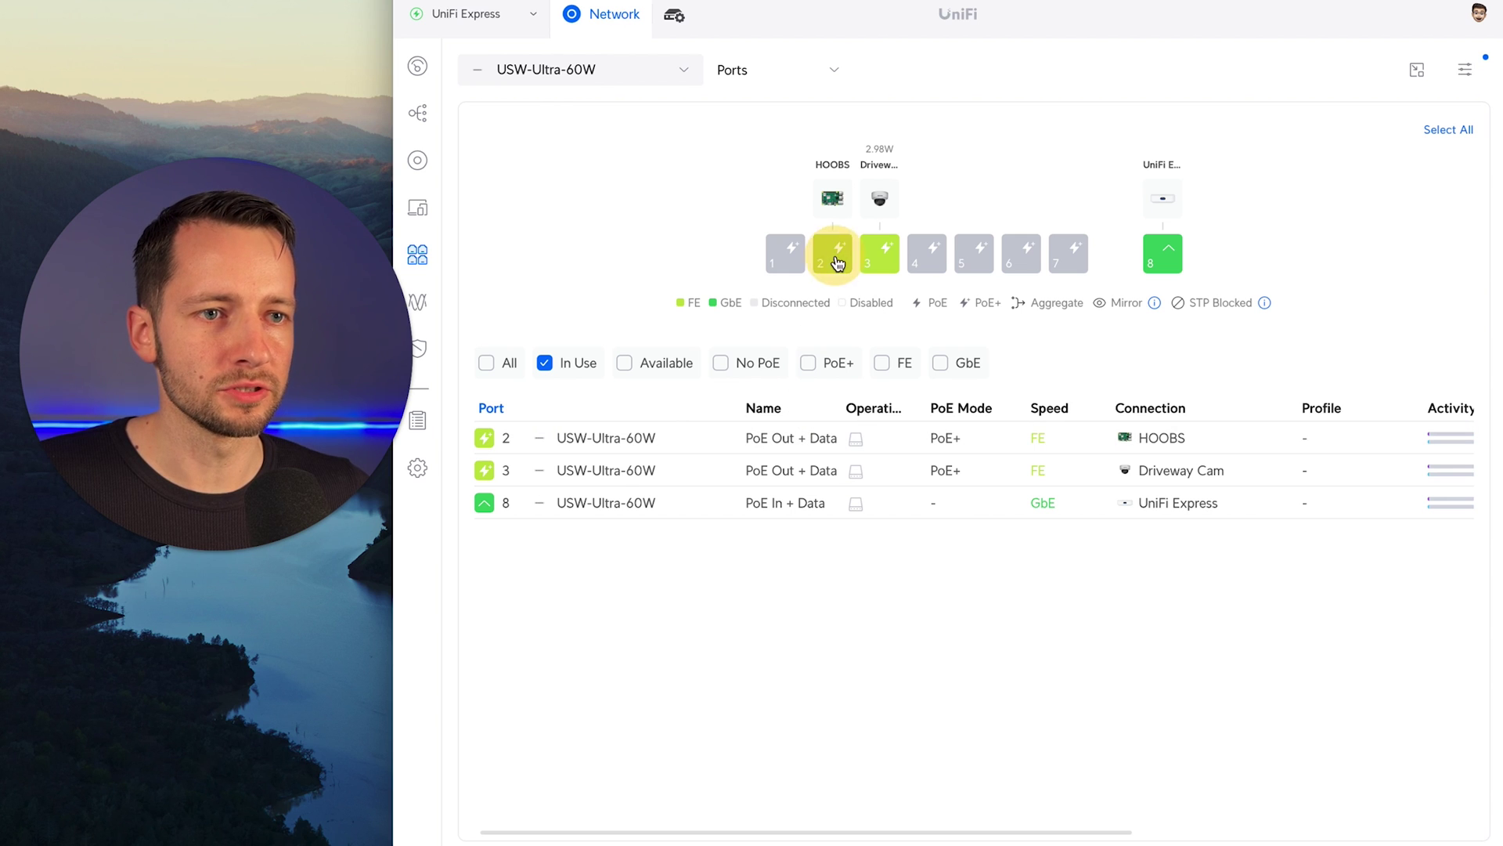
triple_click(1009, 492)
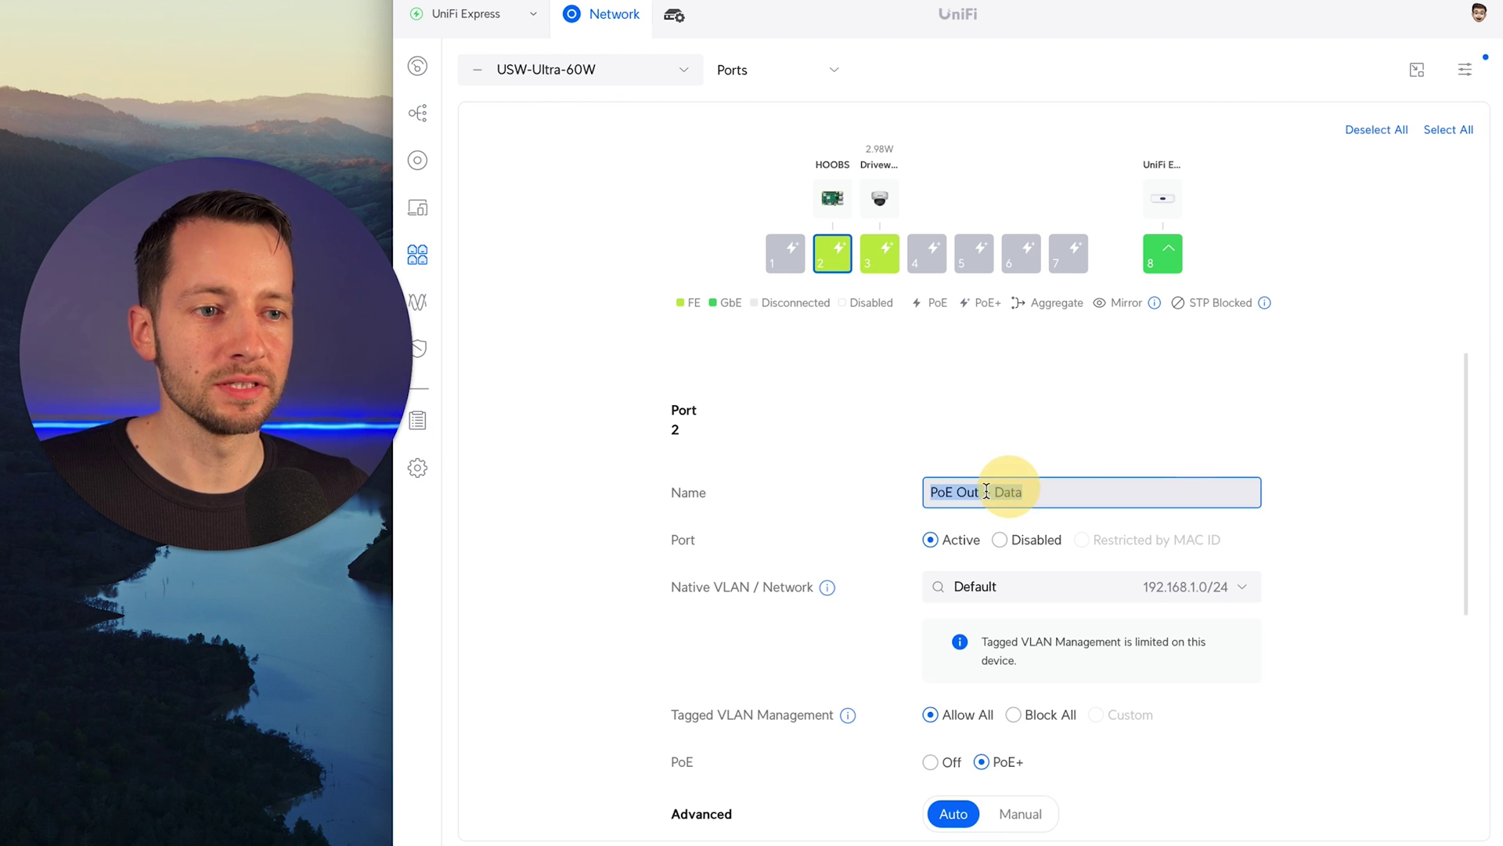
left_click(924, 495)
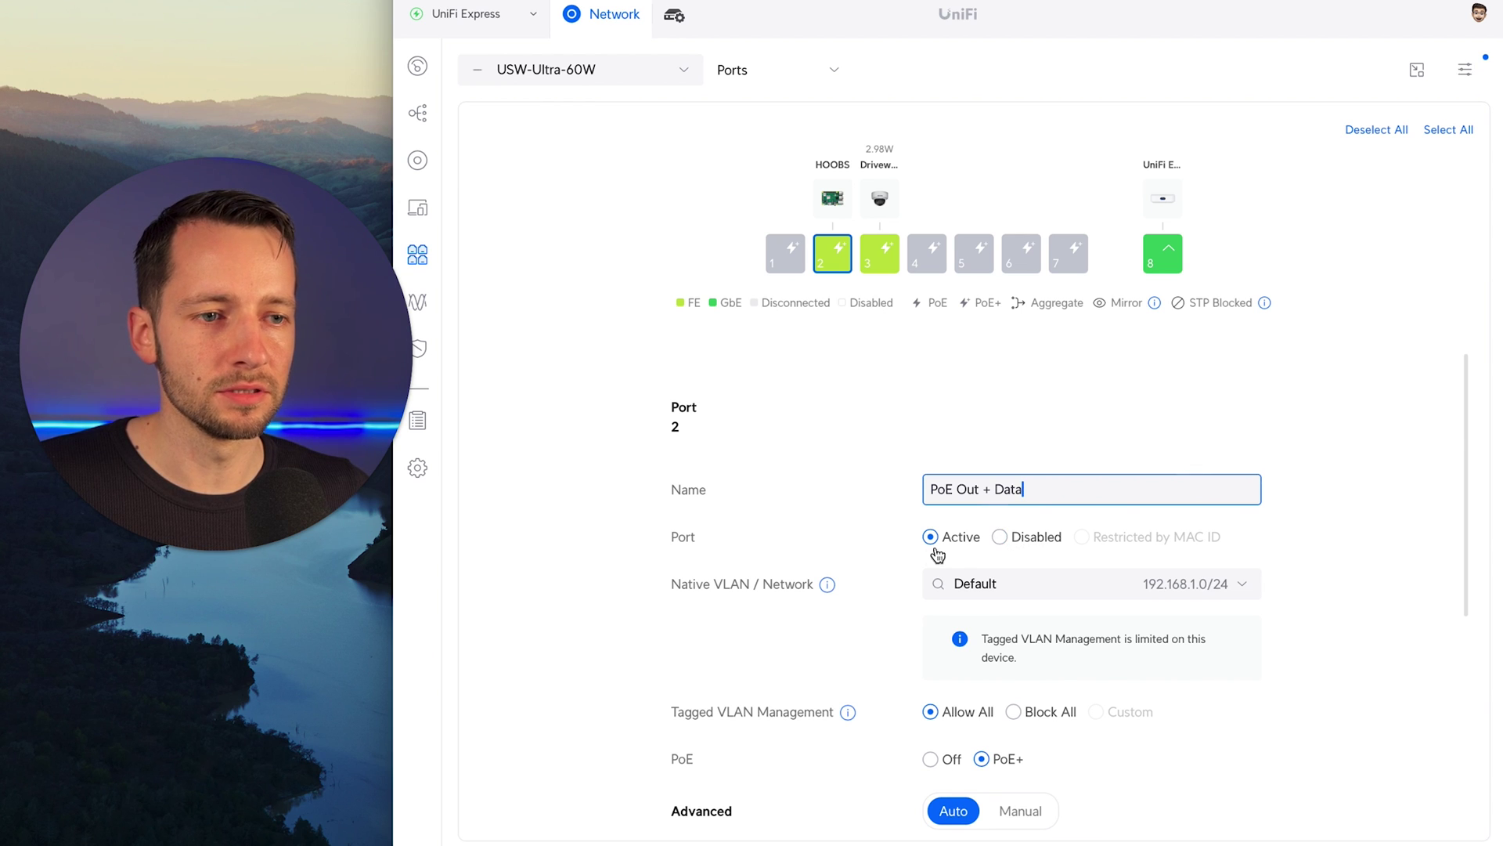
scroll(829, 547, "down", 2)
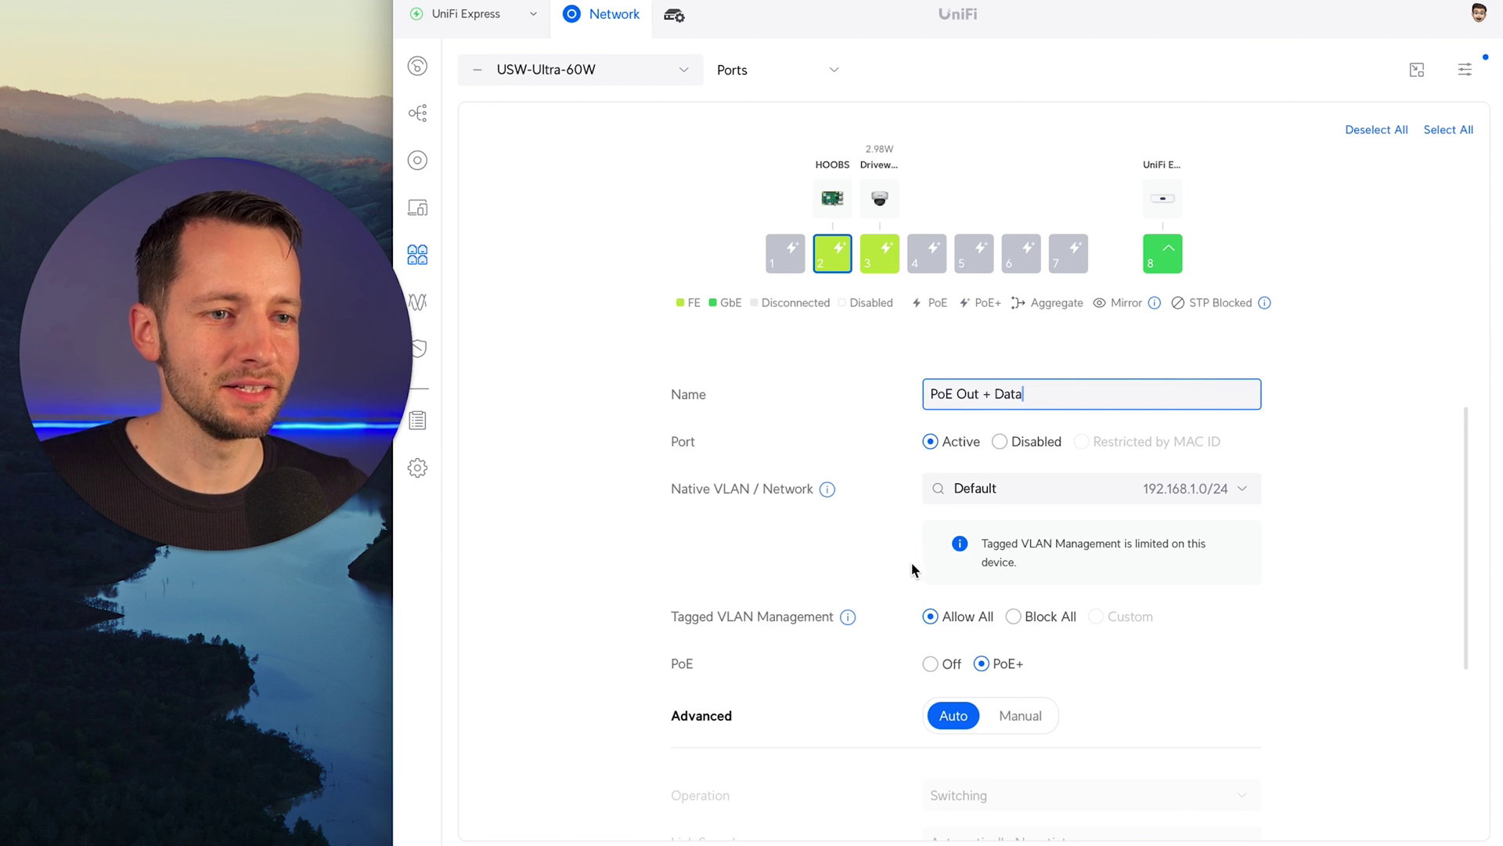
scroll(905, 528, "down", 3)
scroll(900, 548, "up", 4)
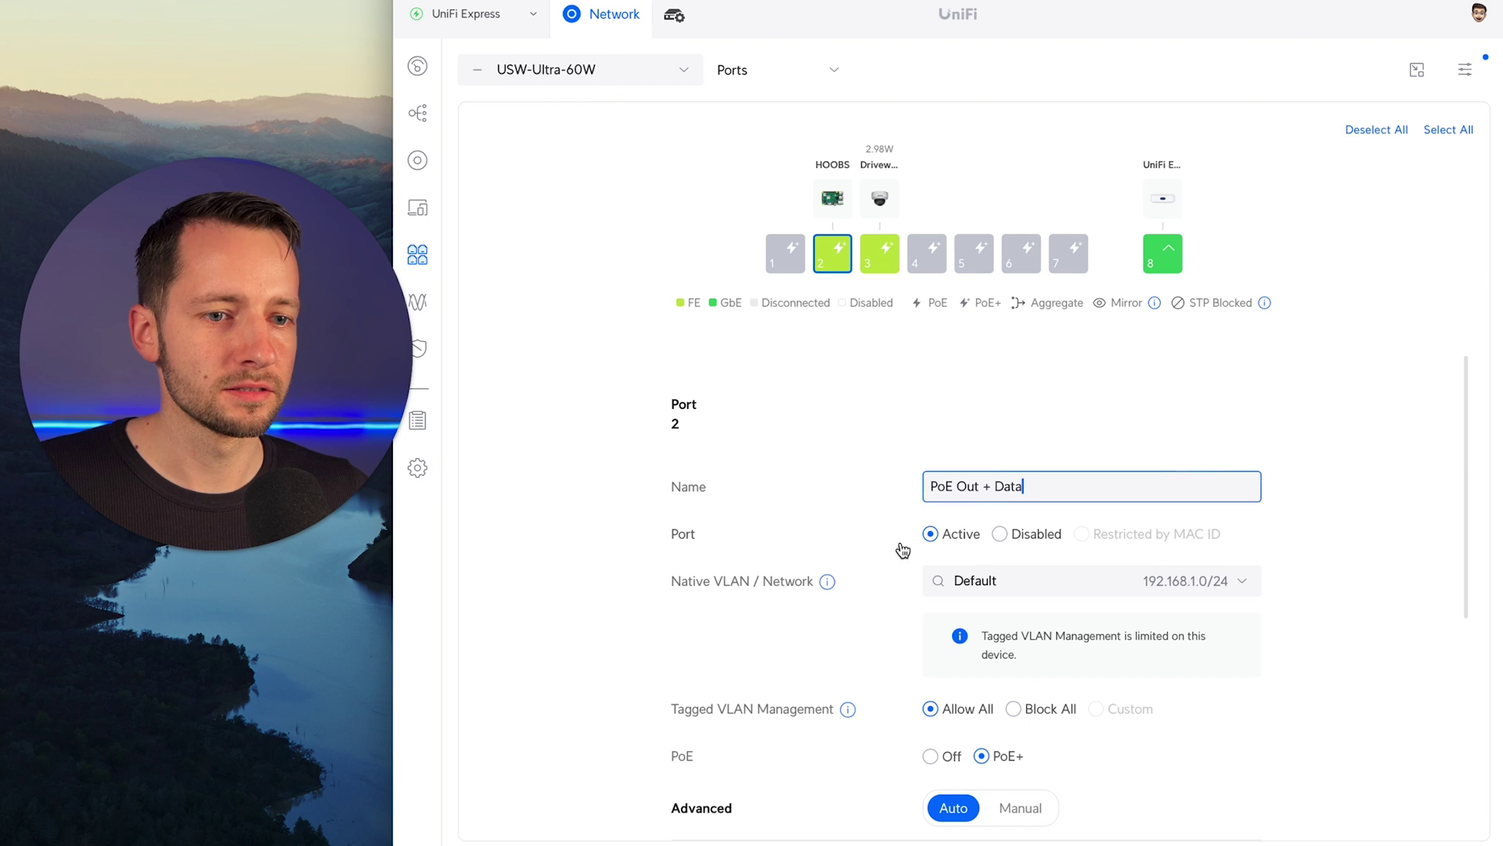
Step: Select only port 3, examine its configuration options, and check the details of the Driveway Cam connected to it
left_click(854, 635)
left_click(879, 253)
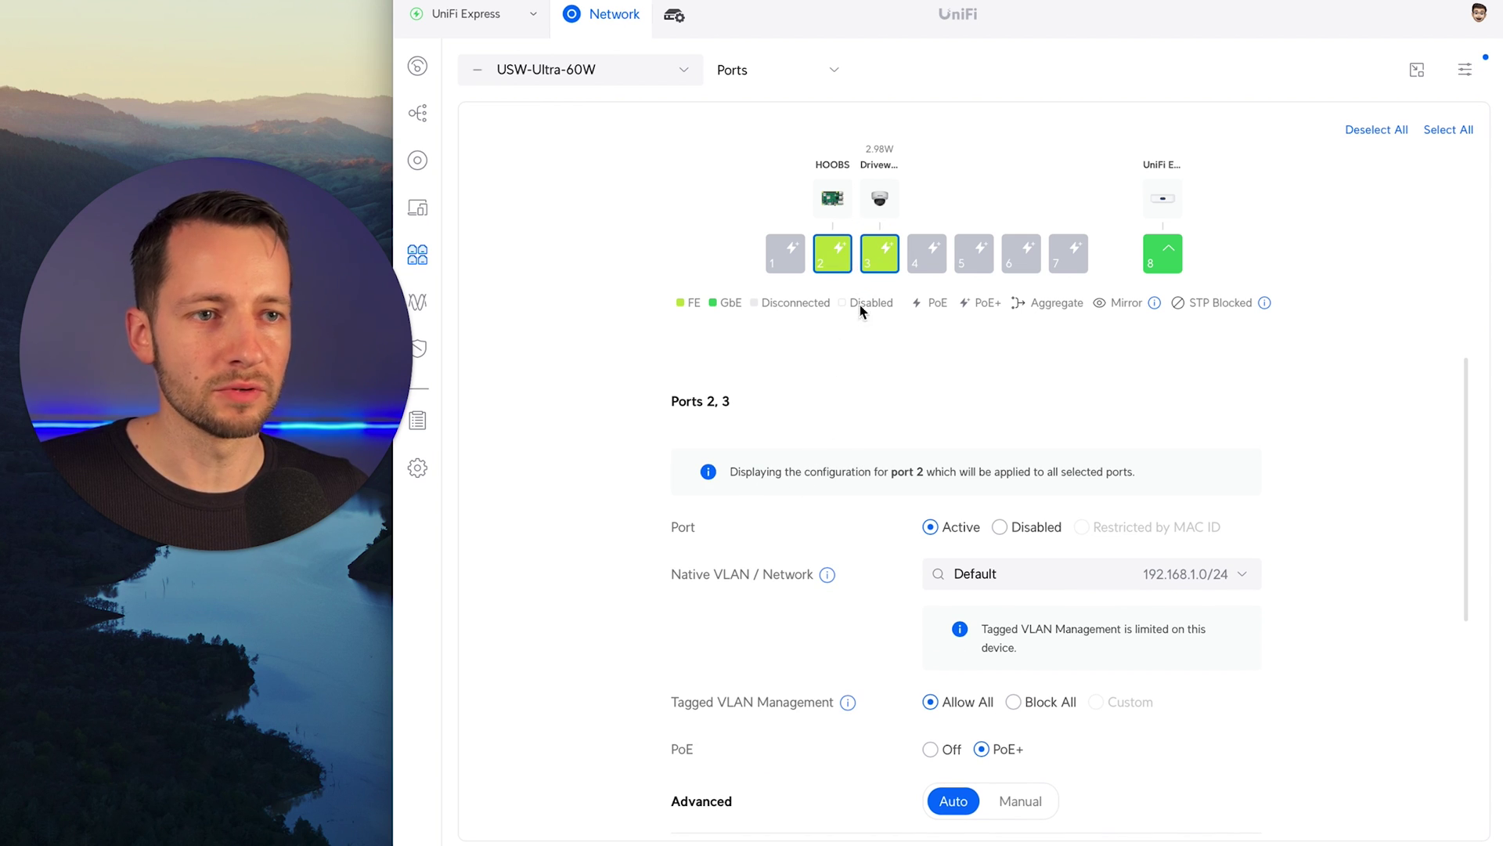
left_click(841, 266)
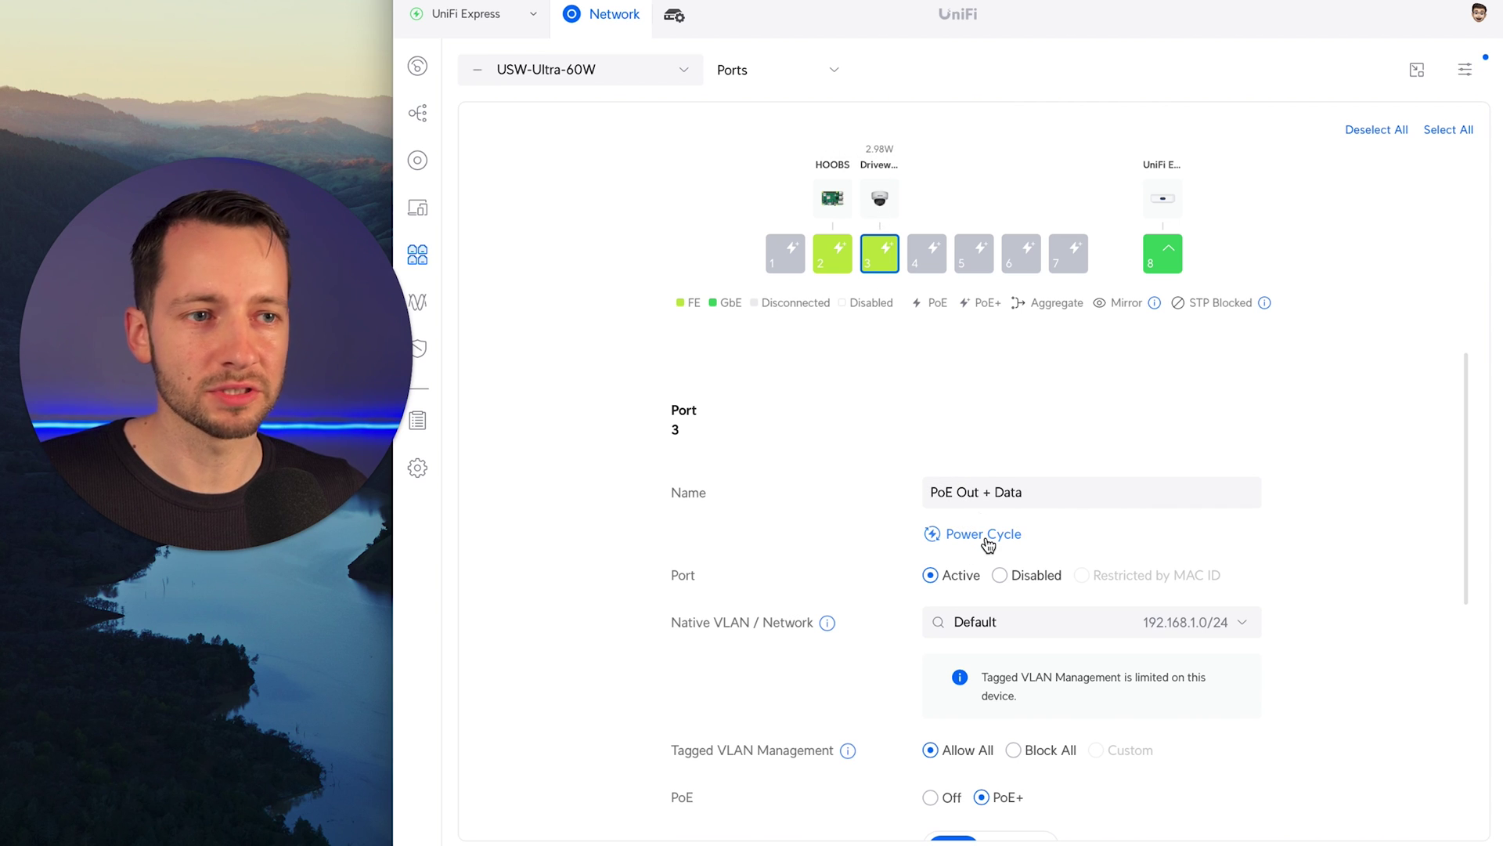
scroll(927, 488, "down", 1)
scroll(963, 465, "down", 5)
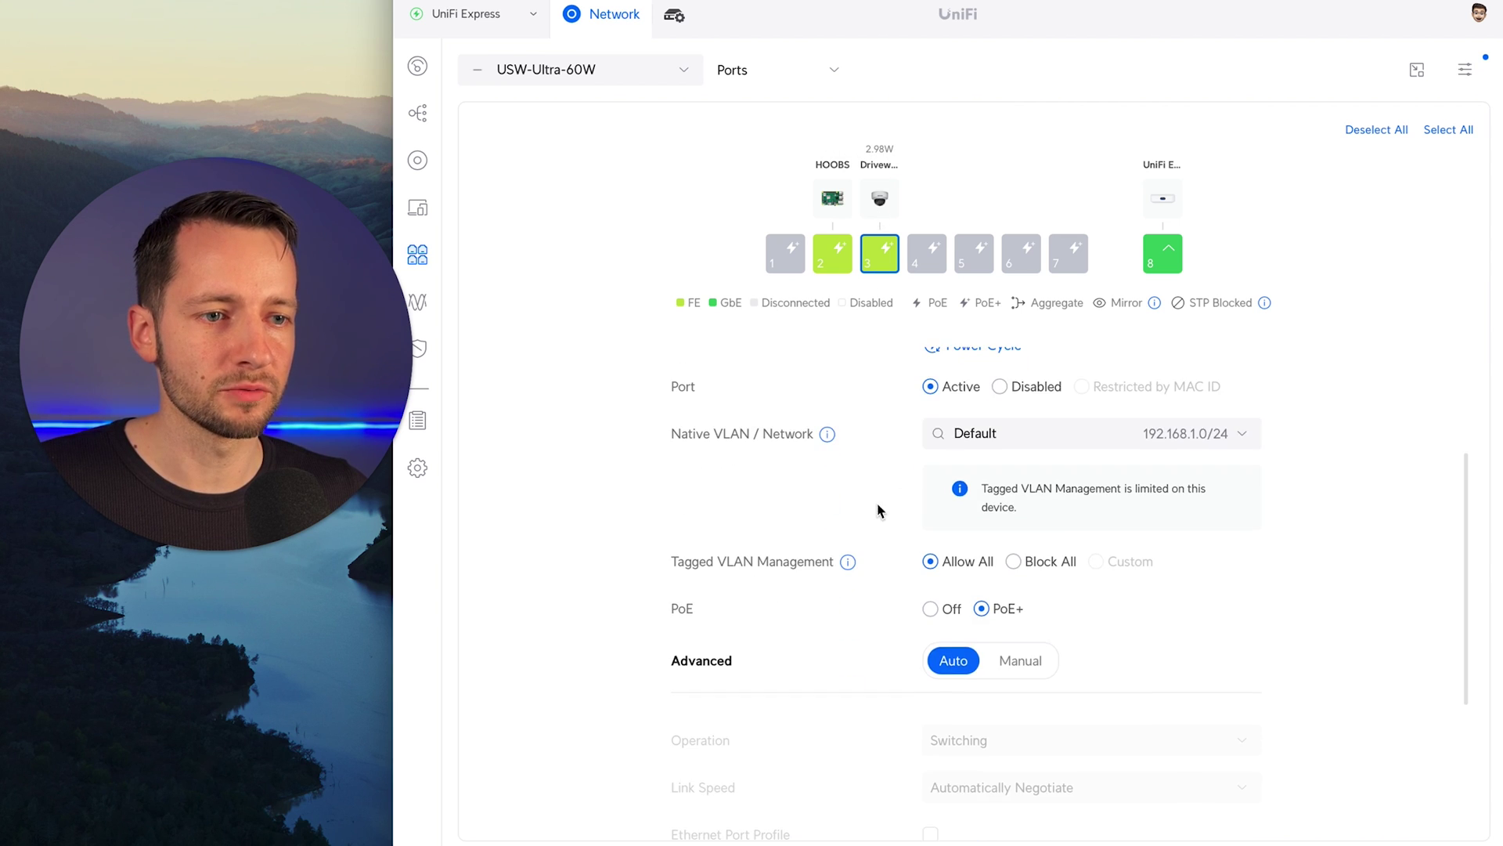
scroll(873, 486, "up", 6)
left_click(880, 201)
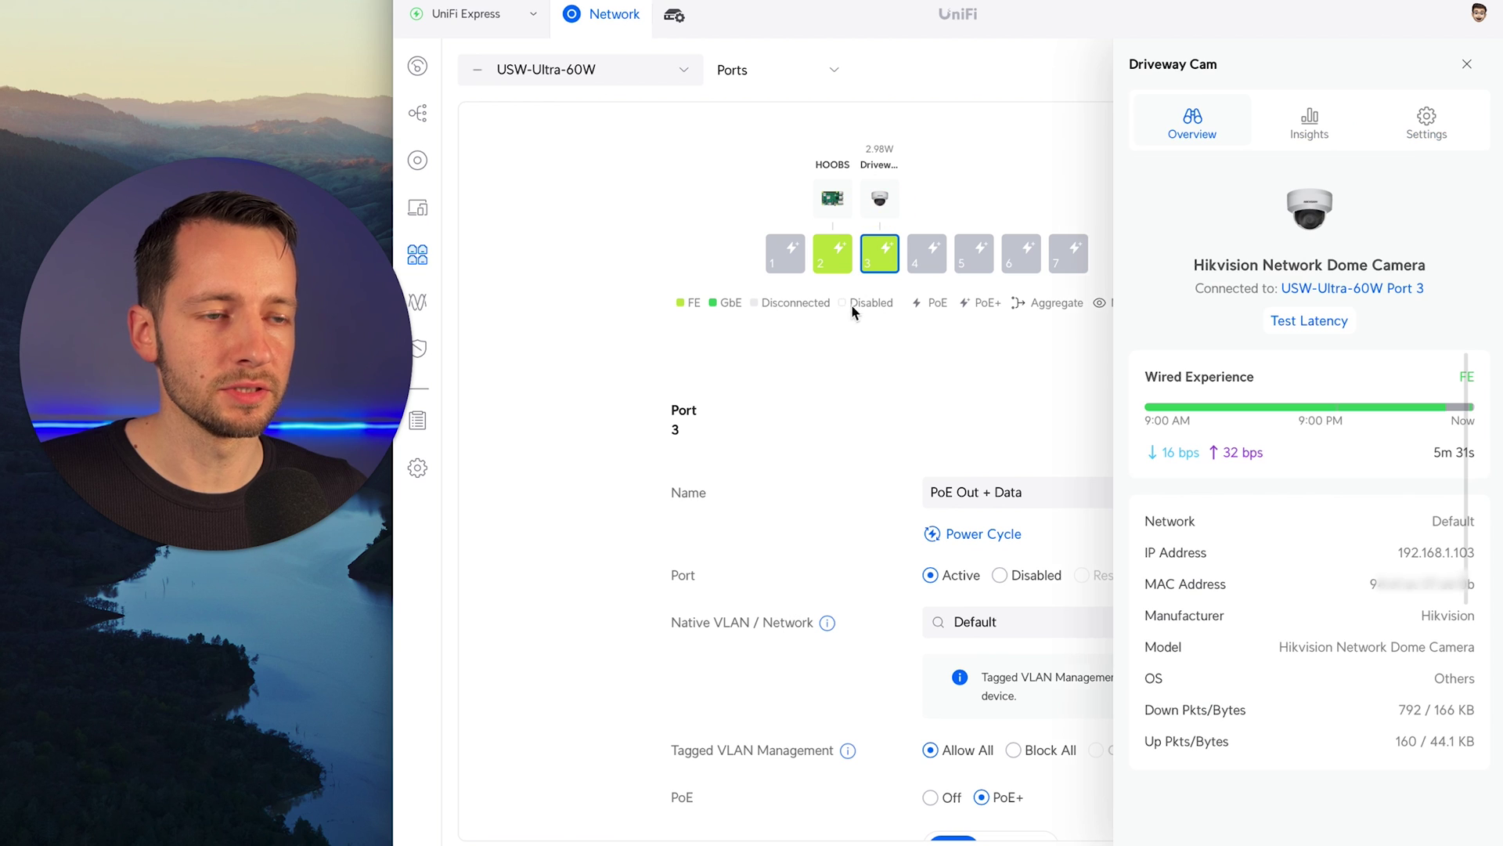
left_click(1467, 63)
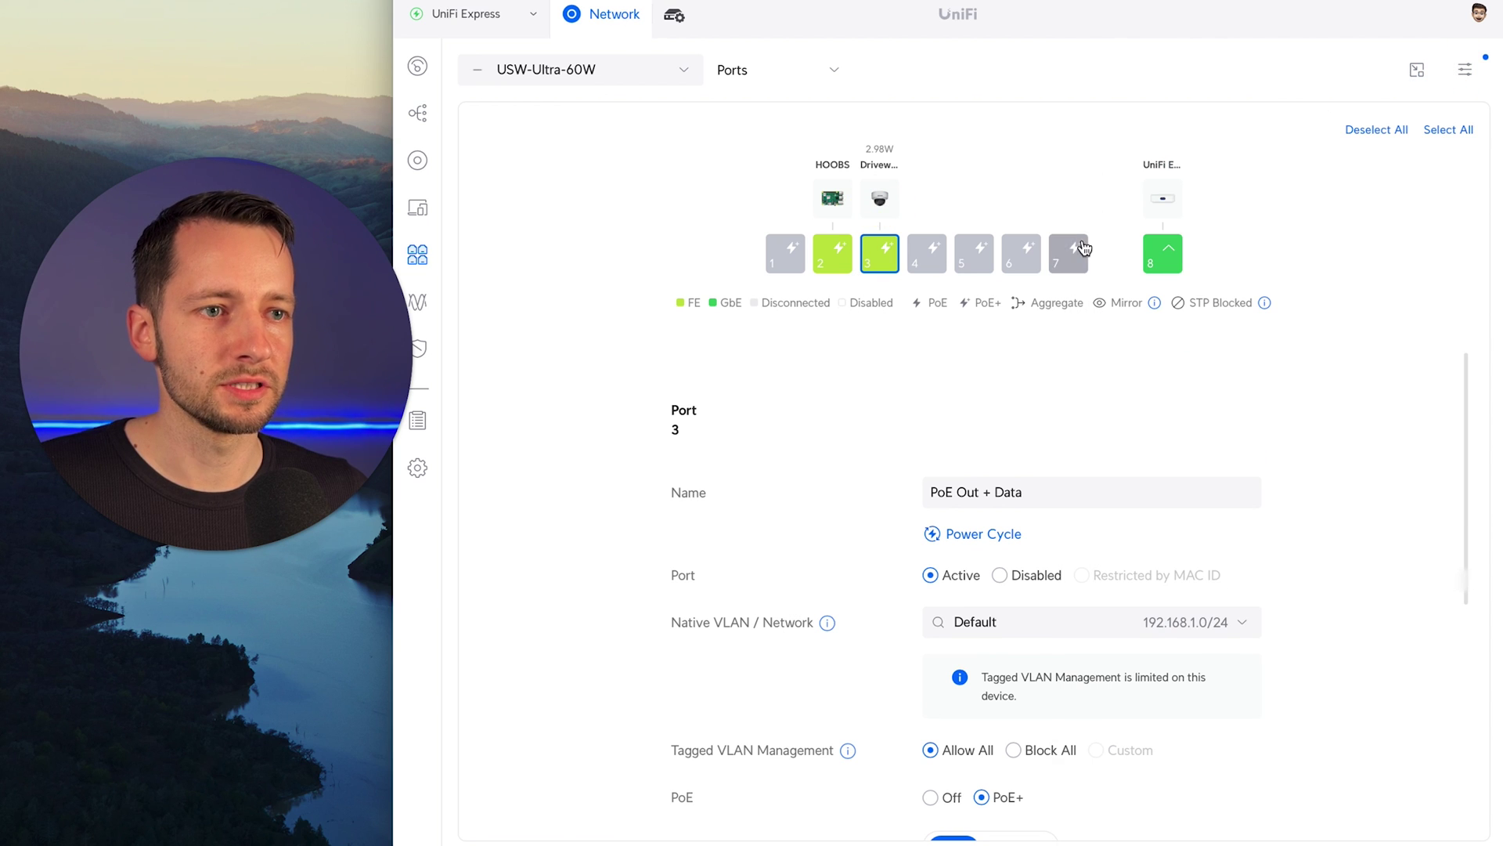
Step: Switch port 3's advanced configuration to Manual, look through the available options, and discard the change
scroll(849, 480, "down", 3)
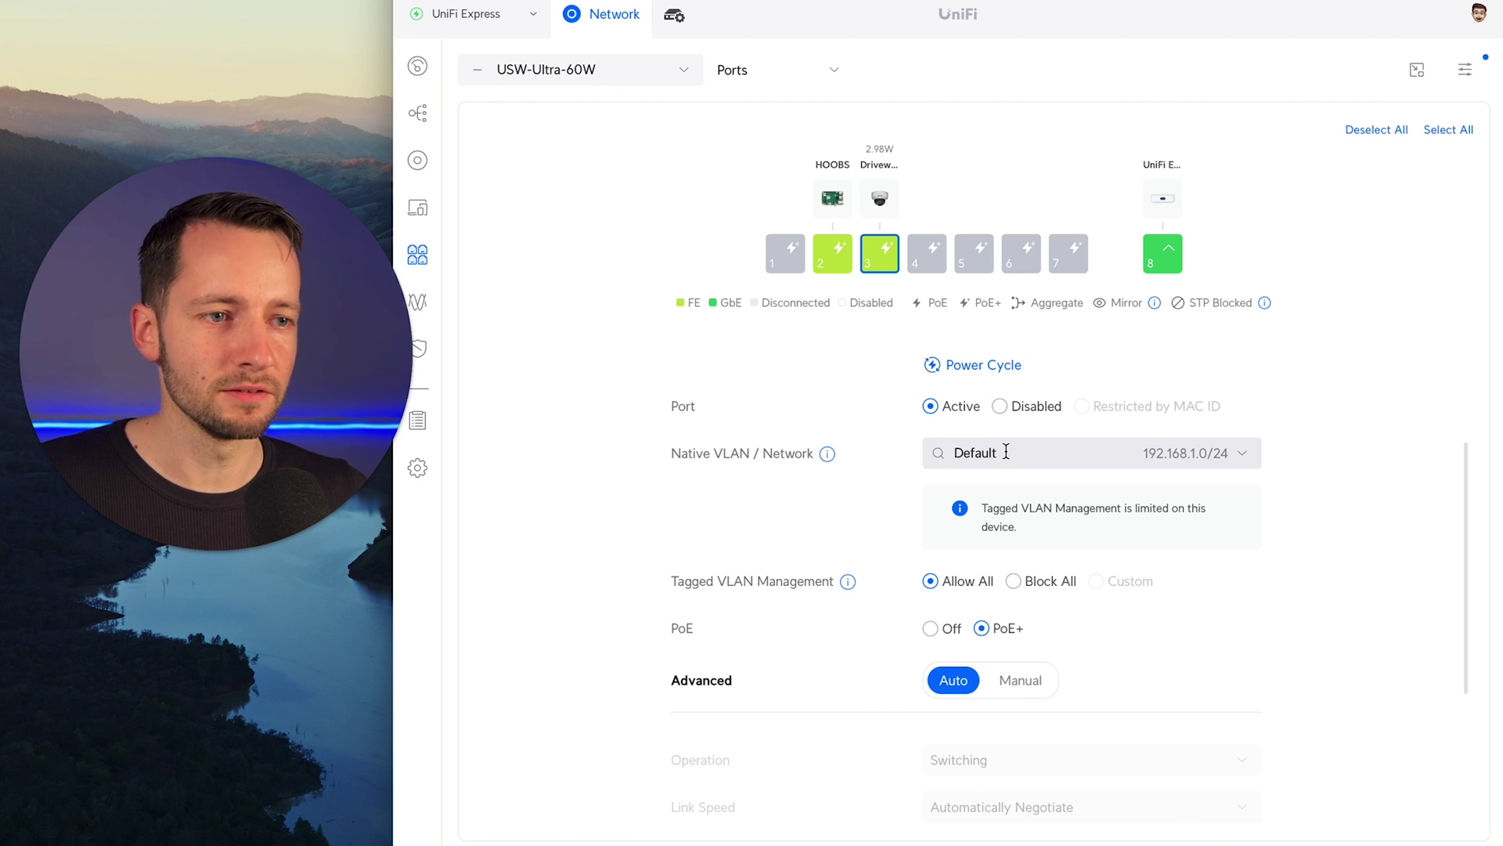
scroll(895, 634, "down", 1)
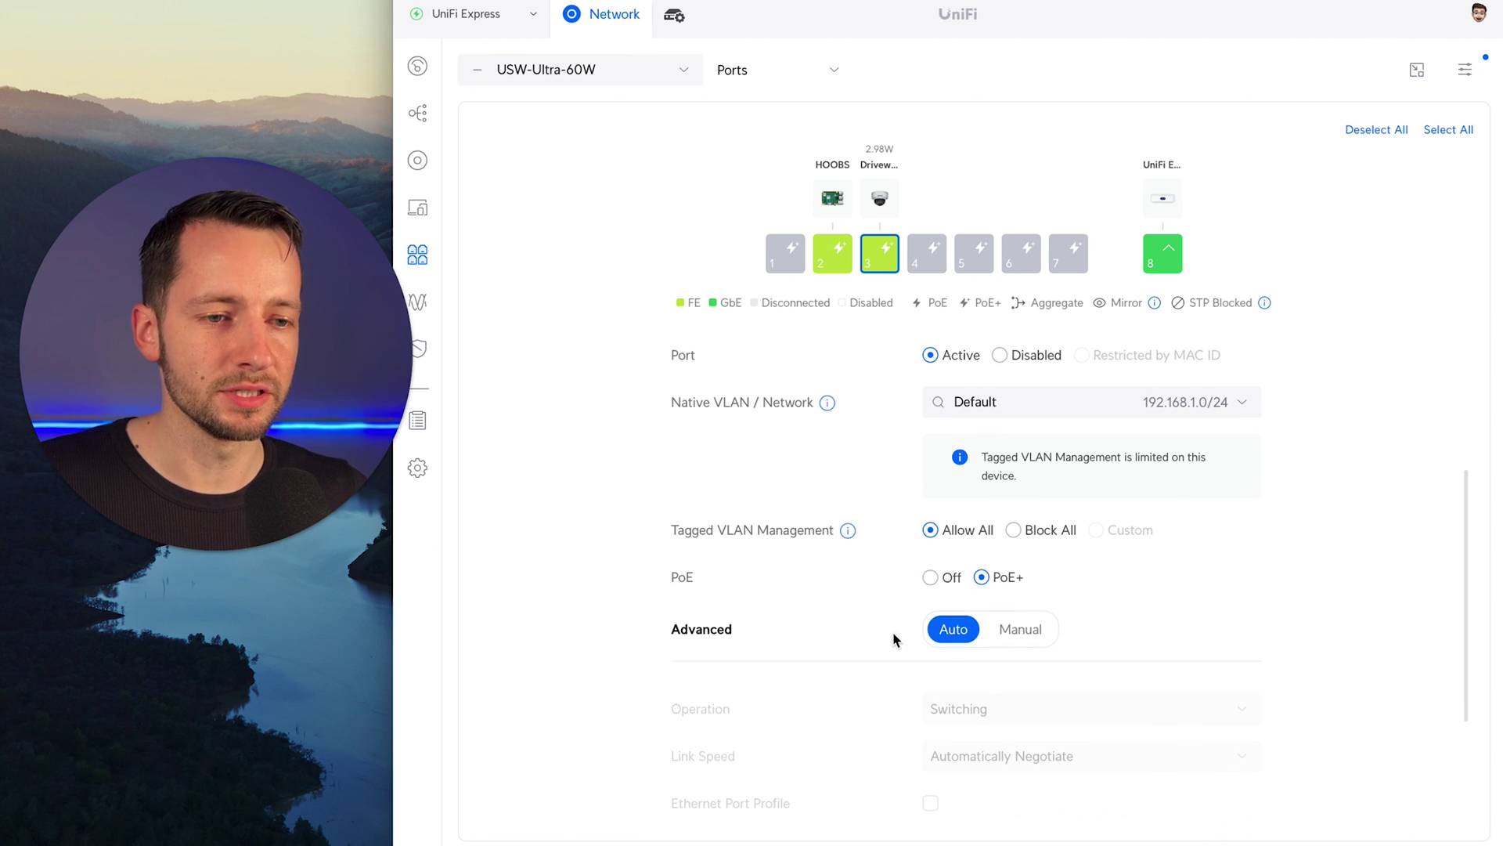
left_click(1022, 638)
scroll(891, 633, "down", 2)
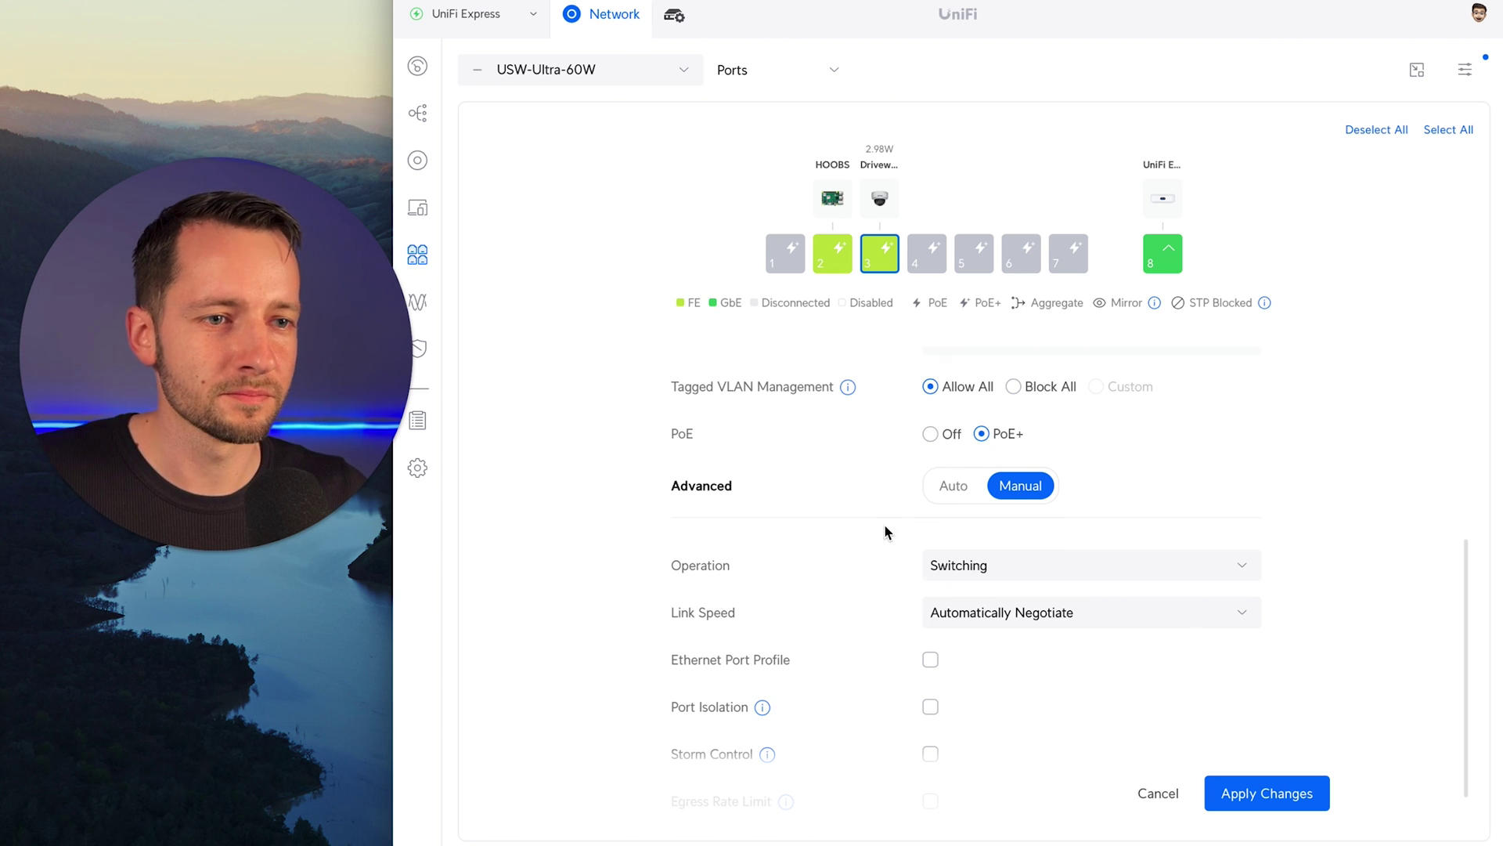
scroll(881, 540, "up", 1)
scroll(873, 550, "up", 2)
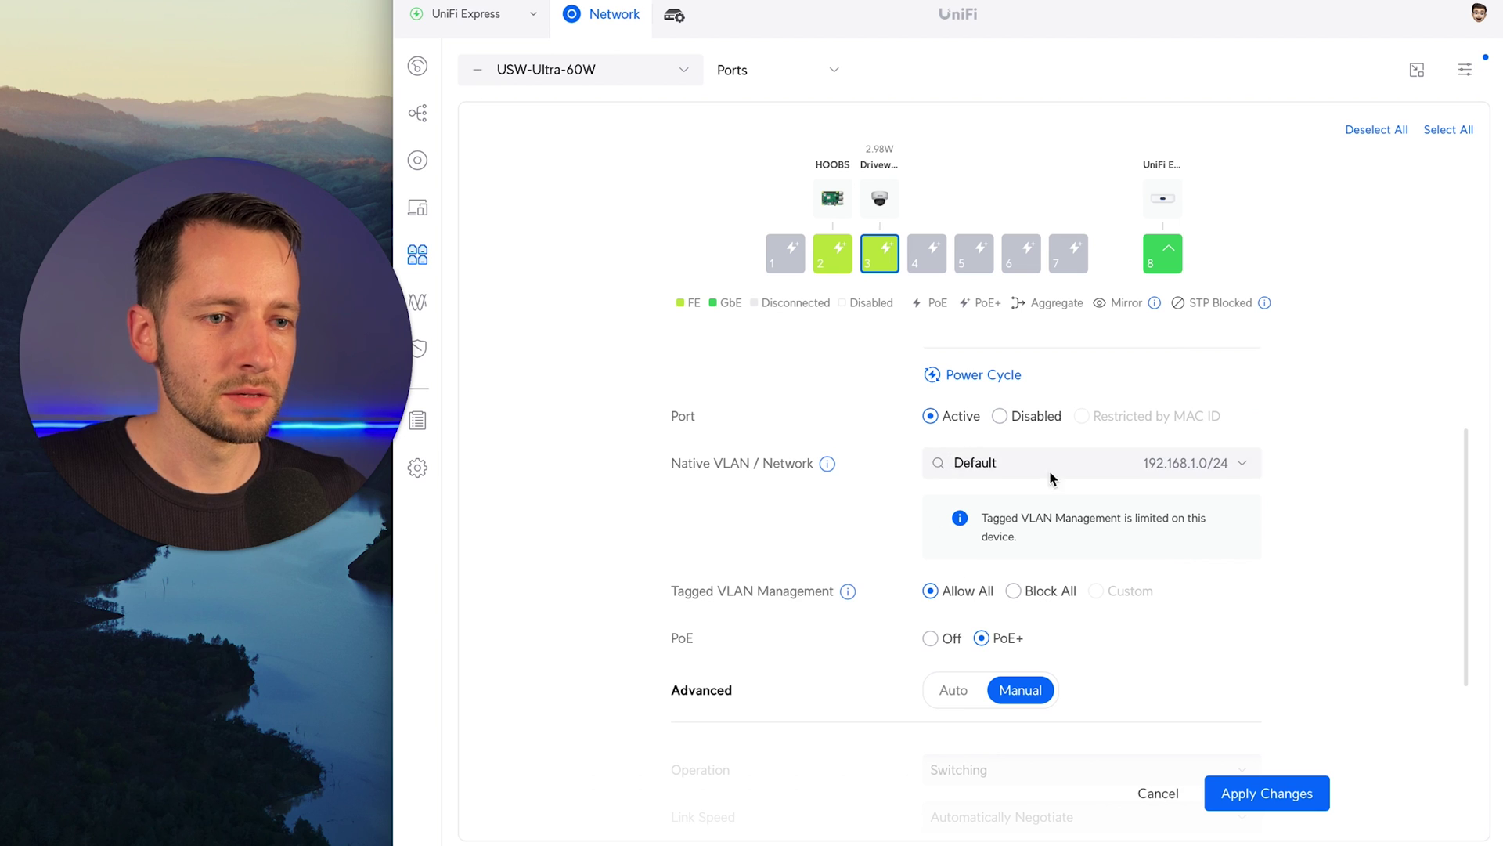
scroll(932, 470, "up", 2)
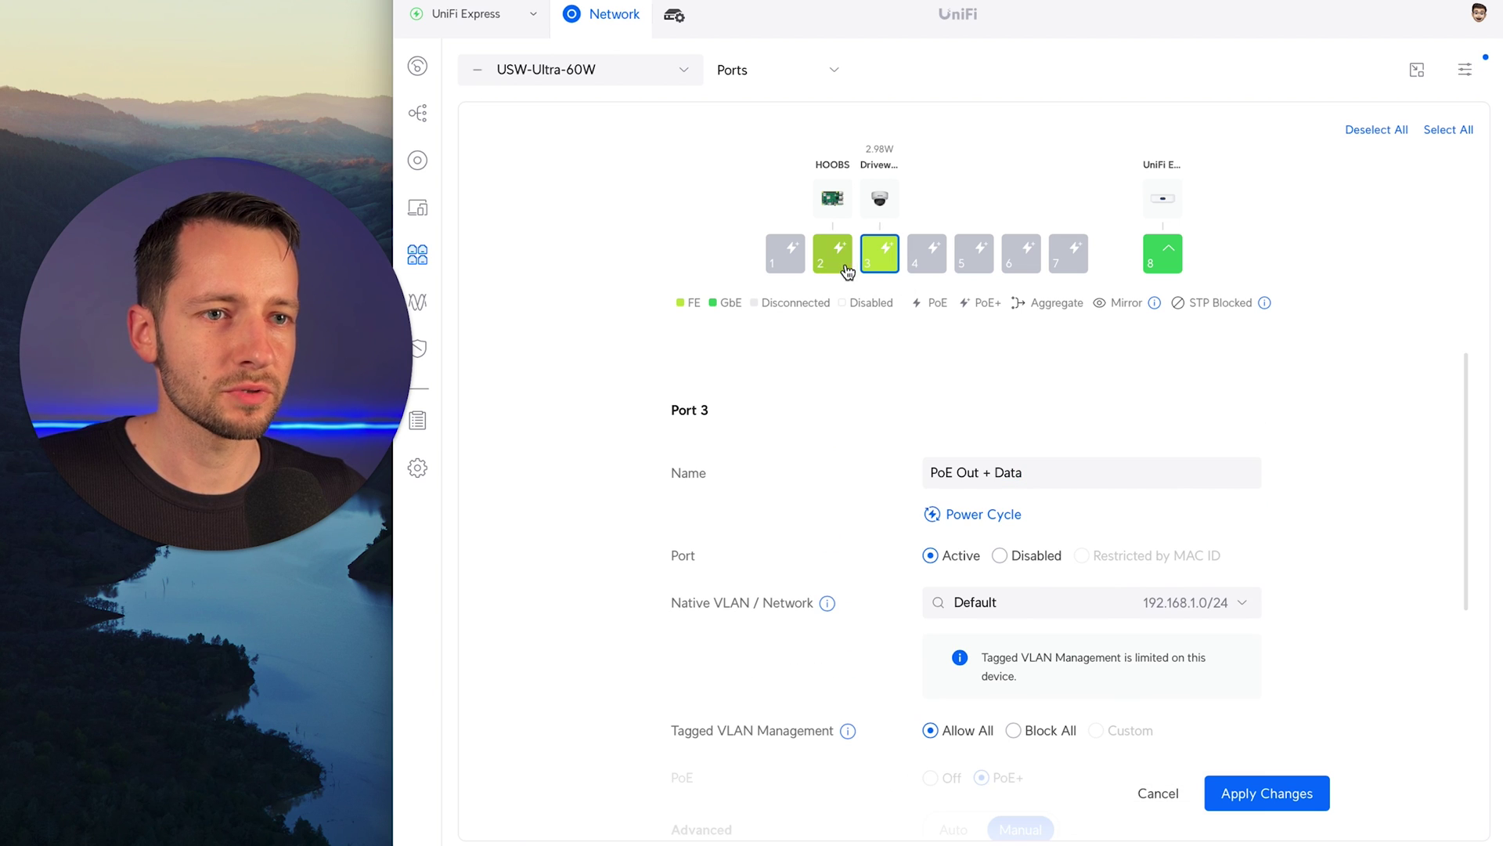
left_click(1132, 794)
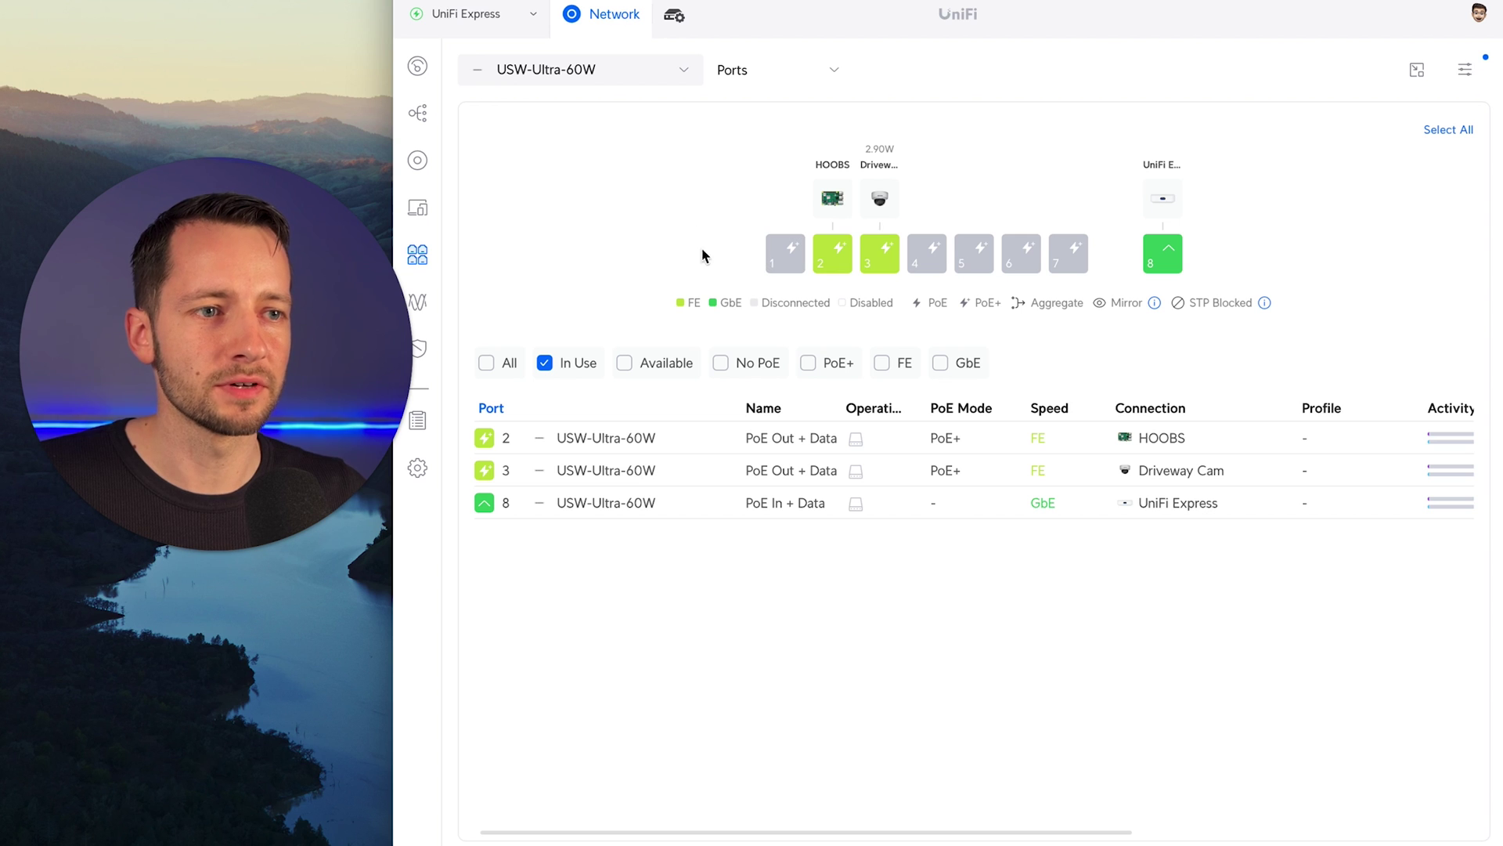
Step: Open the network topology map and view the overview of the USW-Ultra-60W from it
left_click(420, 115)
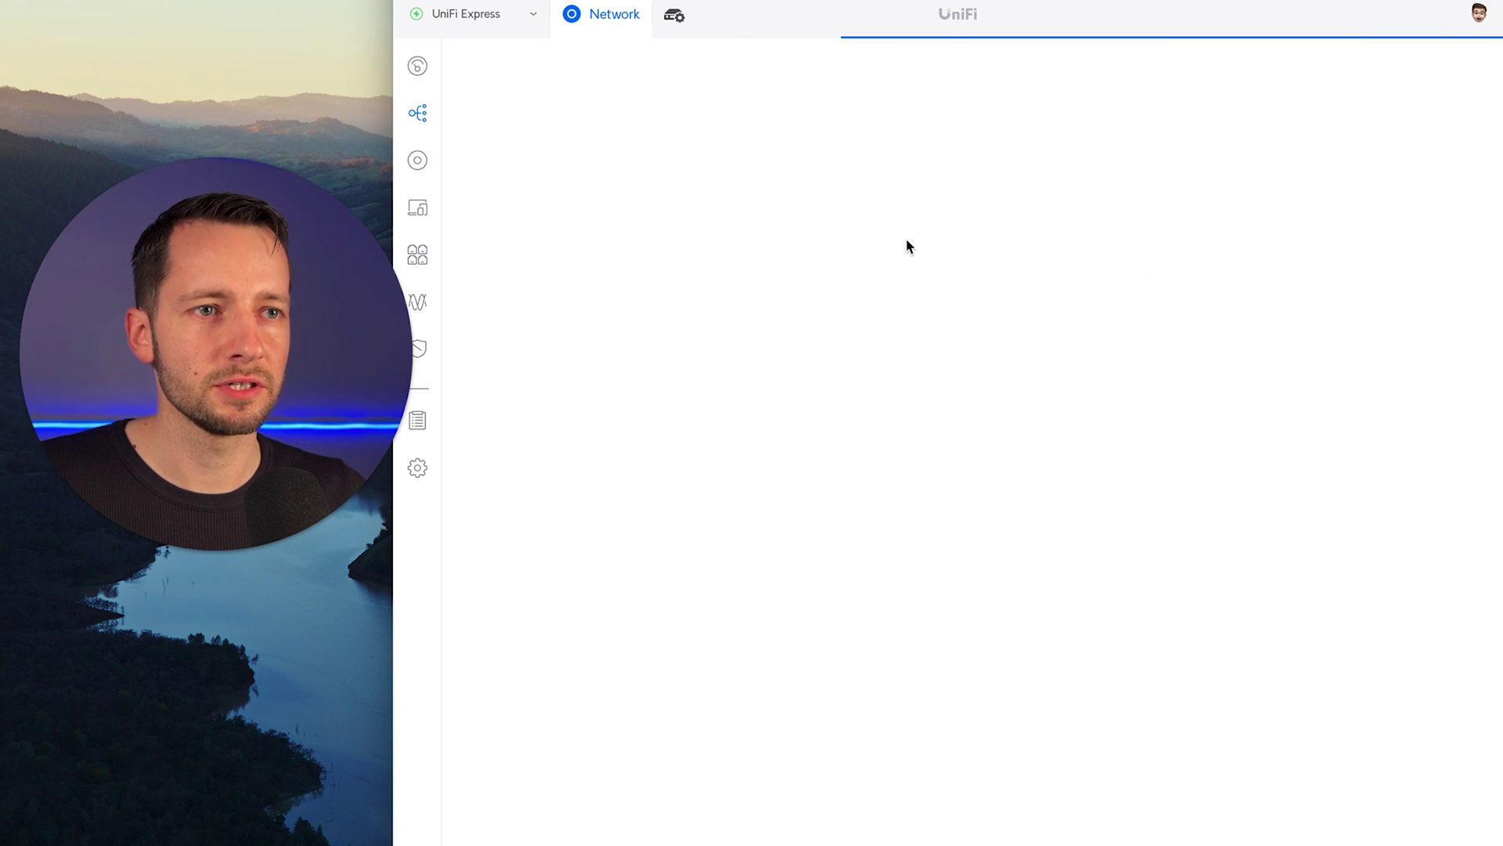
scroll(960, 506, "up", 5)
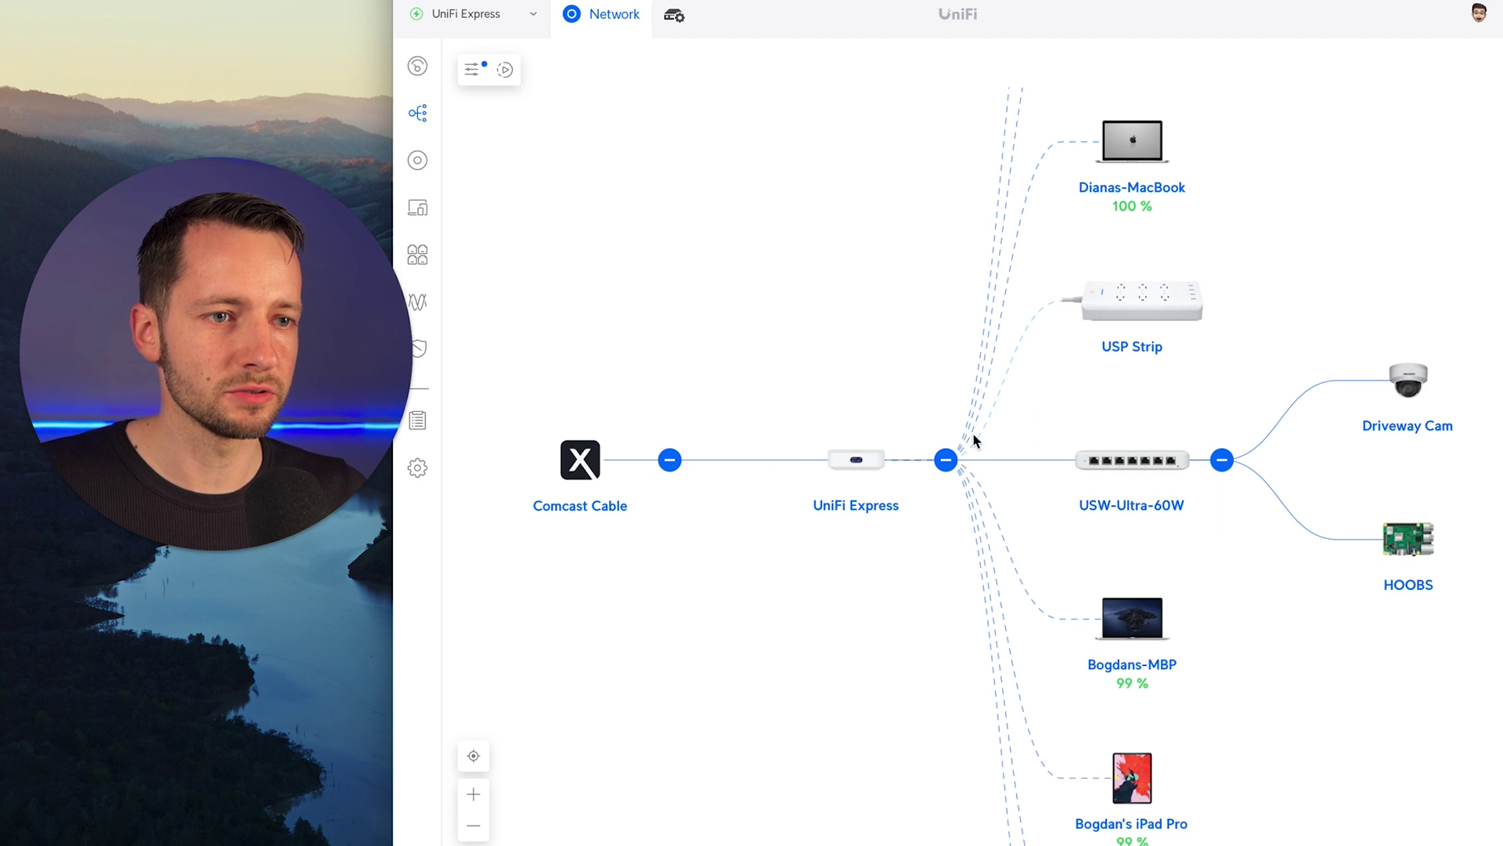
left_click(1135, 468)
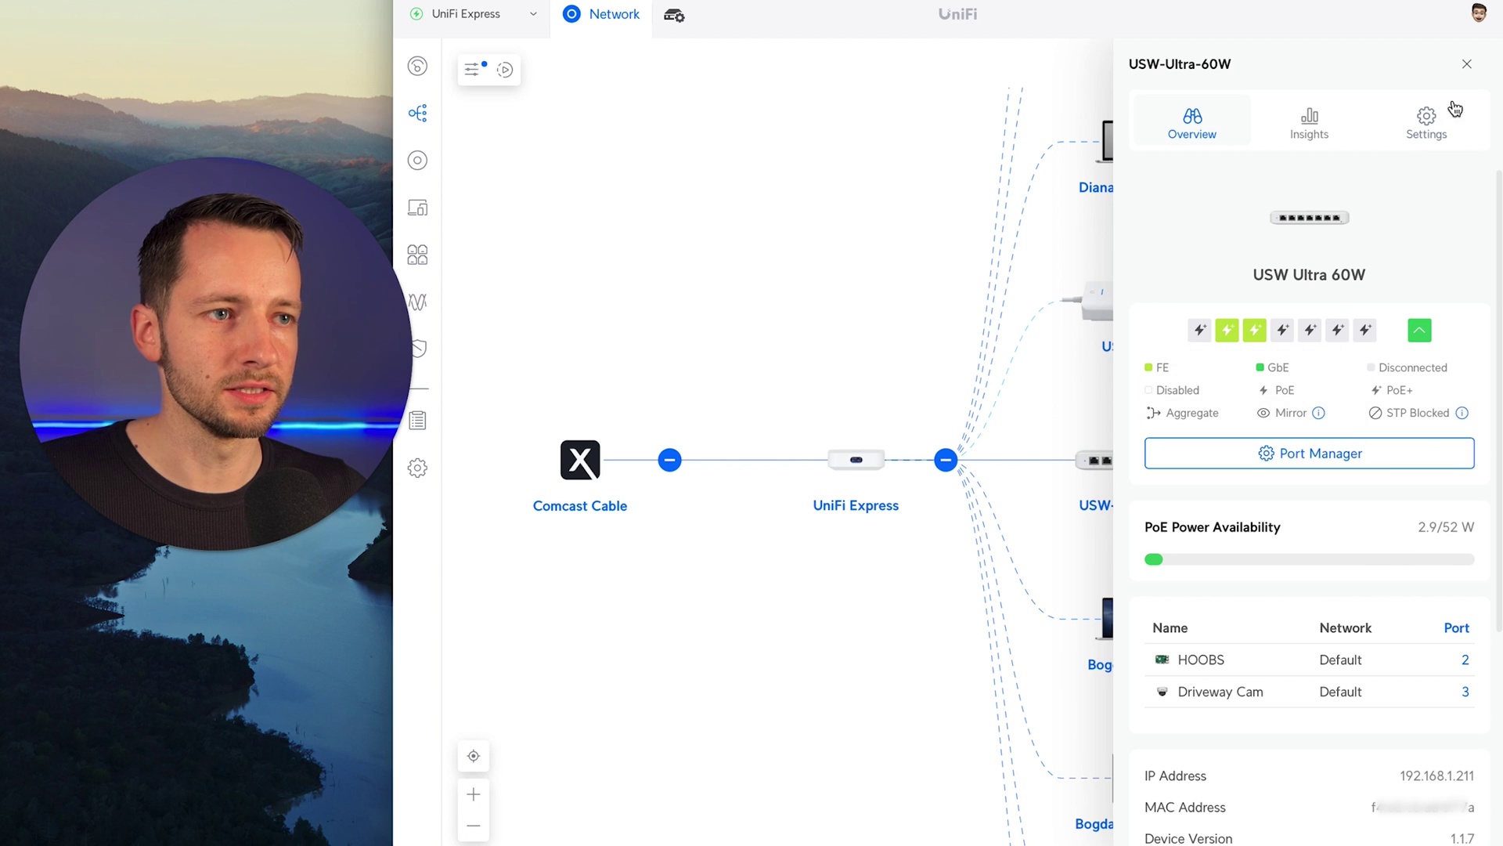
Step: Close the switch's details, switch to the UniFi store, and view the Ultra model without AC adapter and its tech specs
left_click(1466, 65)
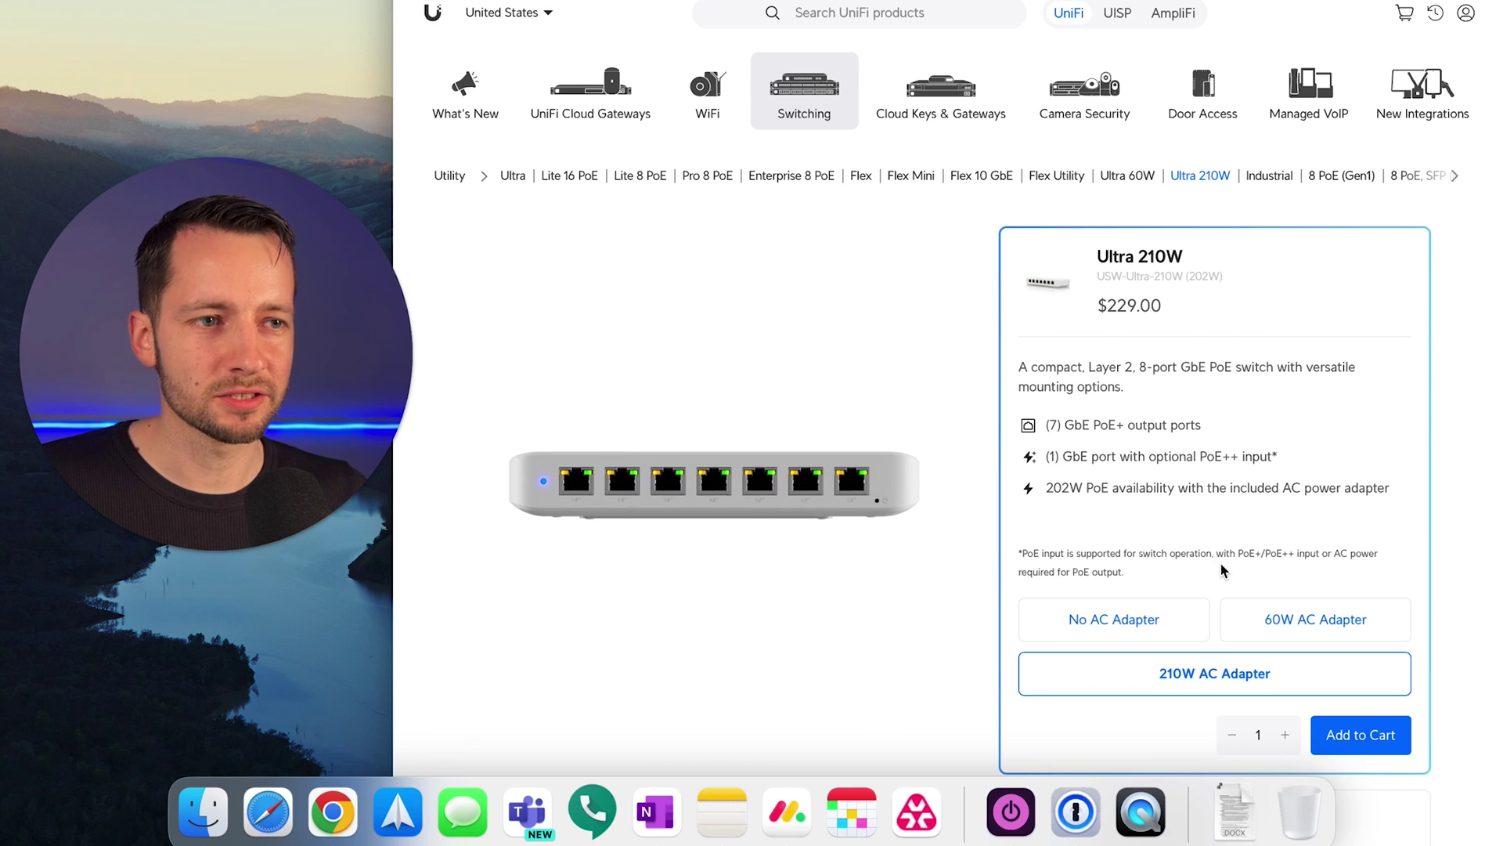
left_click(1085, 624)
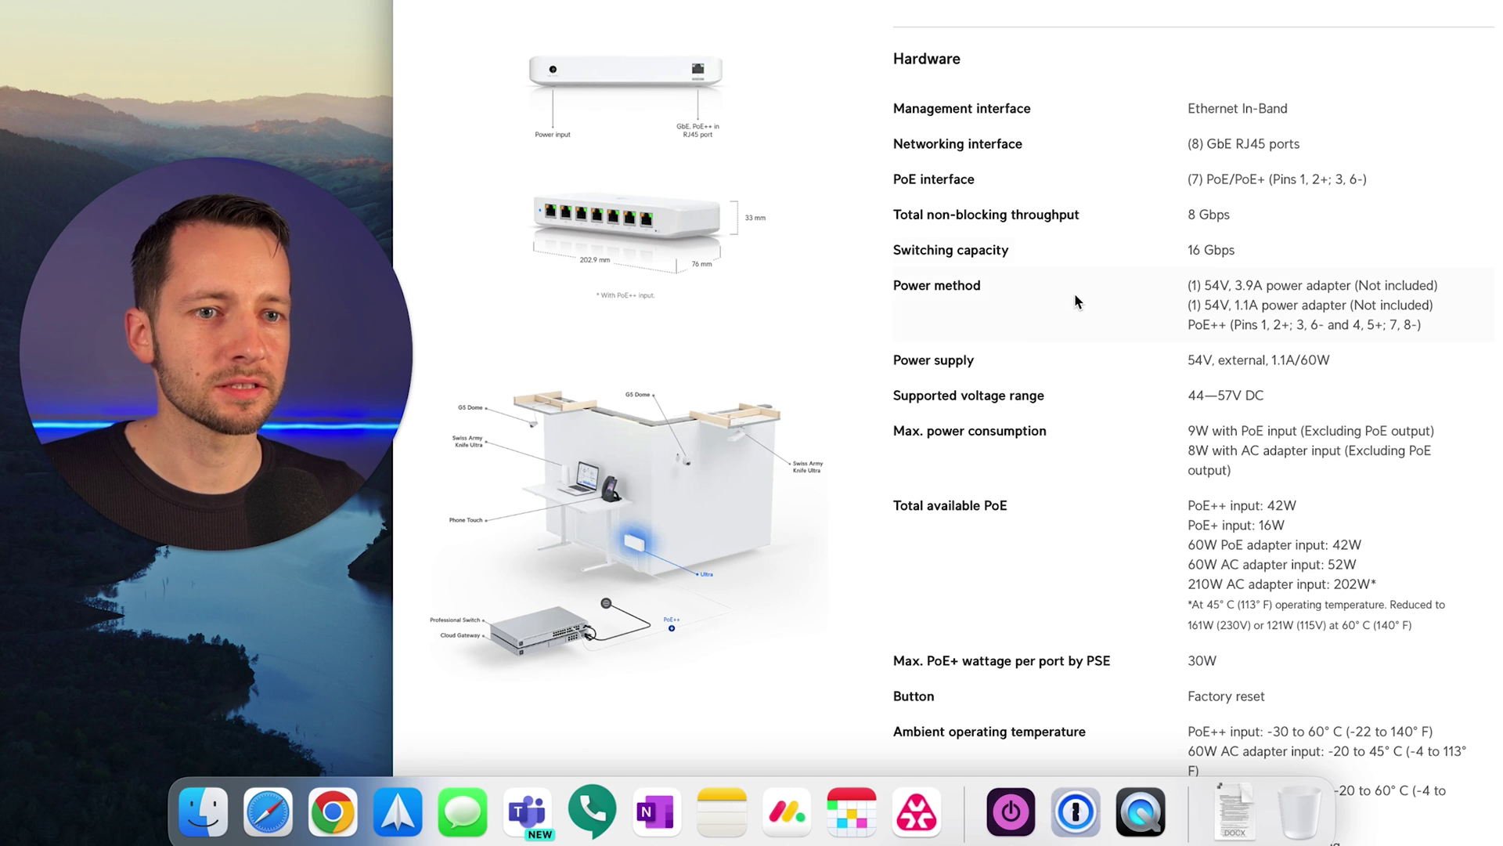
scroll(1075, 305, "up", 10)
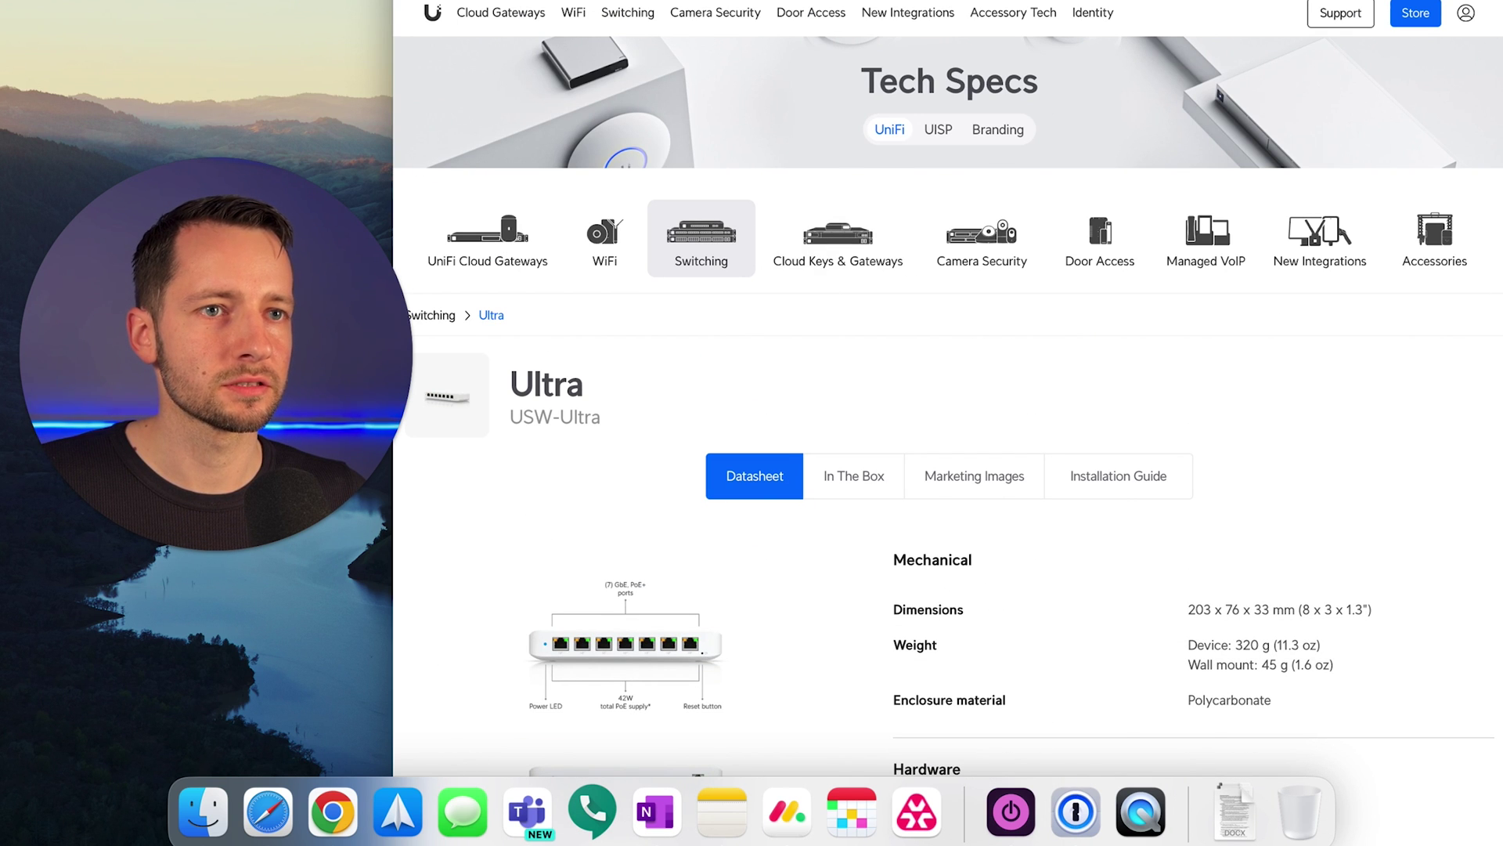
Step: Open the Switching category of the Tech Specs site and show its products in the comparison view
left_click(487, 235)
left_click(740, 252)
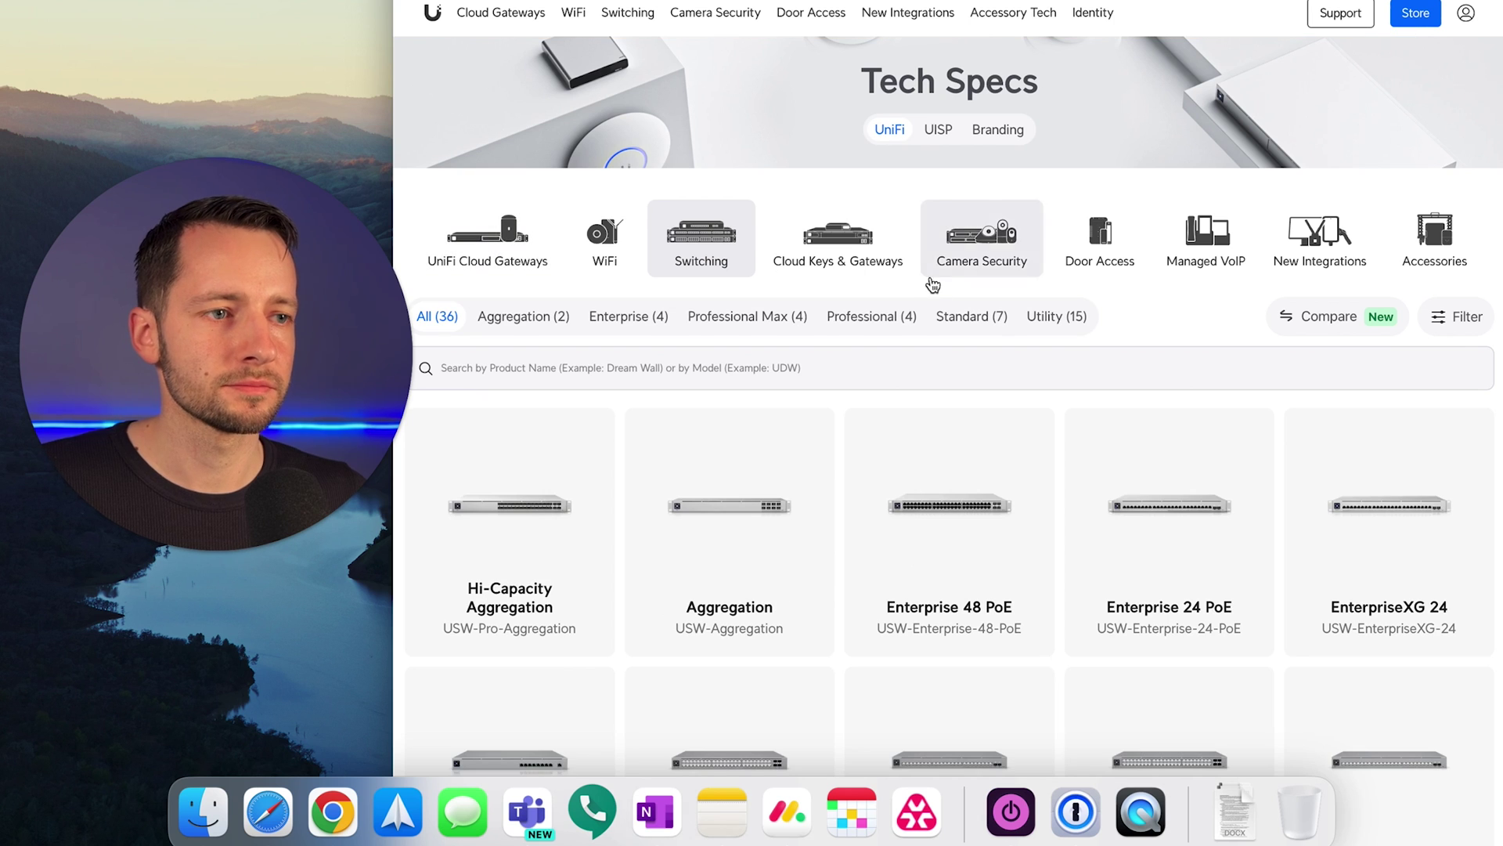
left_click(1333, 321)
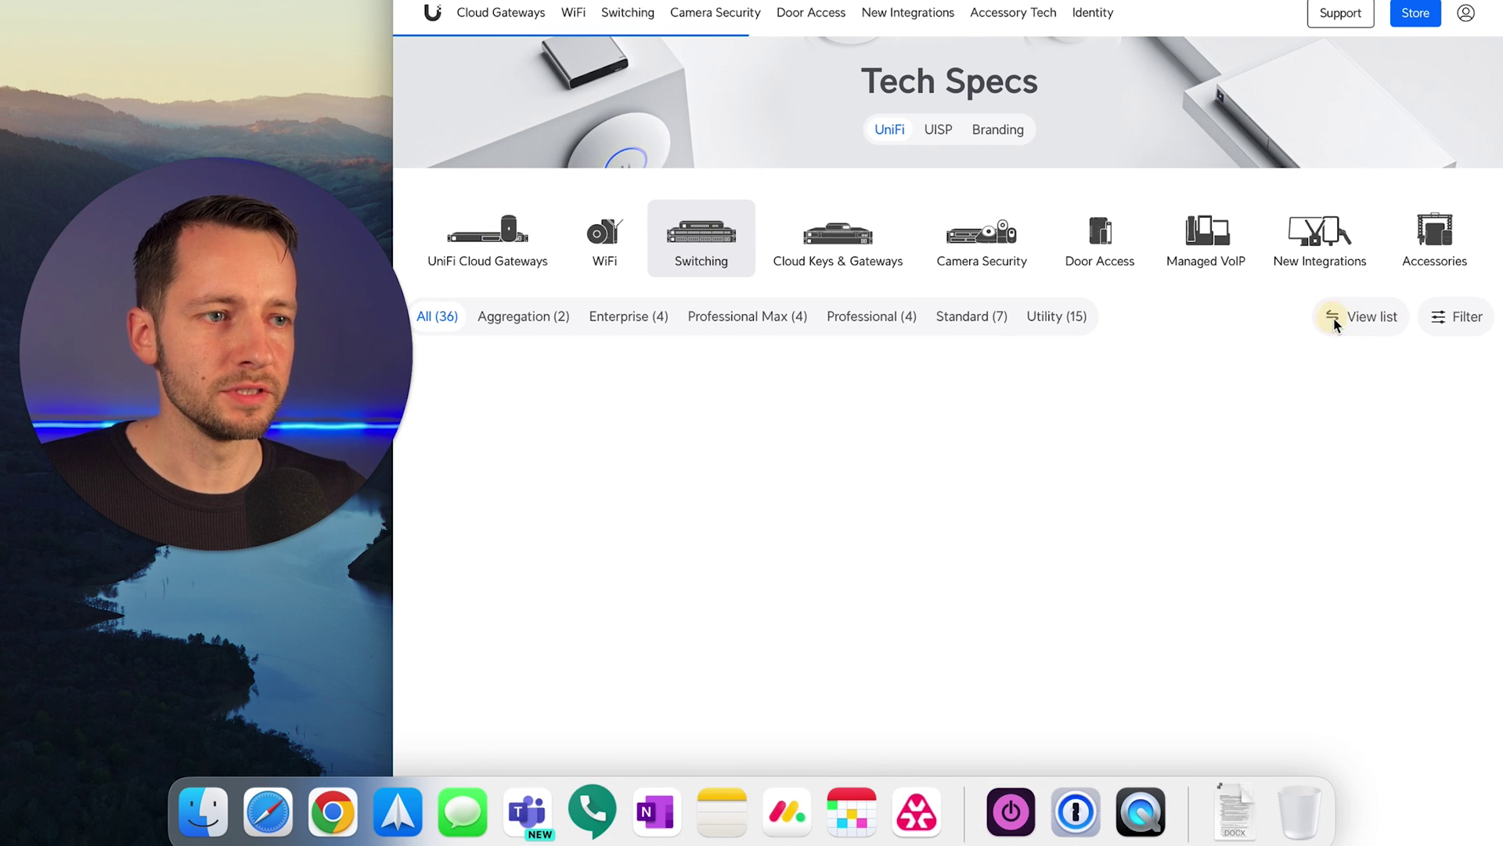
scroll(1250, 302, "down", 1)
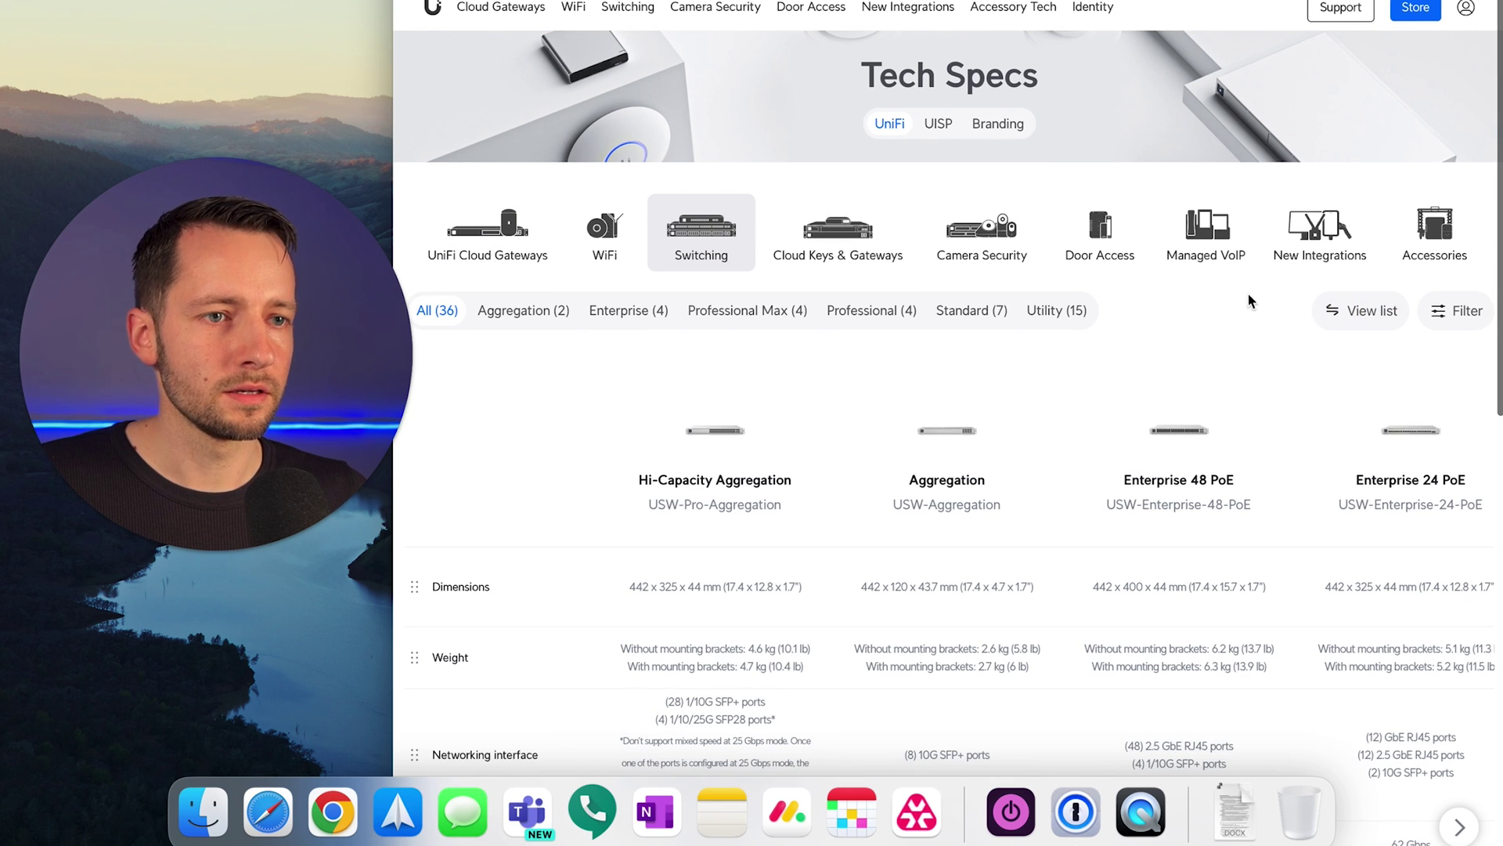
Step: Look through the product filter and the Standard switches, and narrow the comparison to the Utility category
left_click(1454, 311)
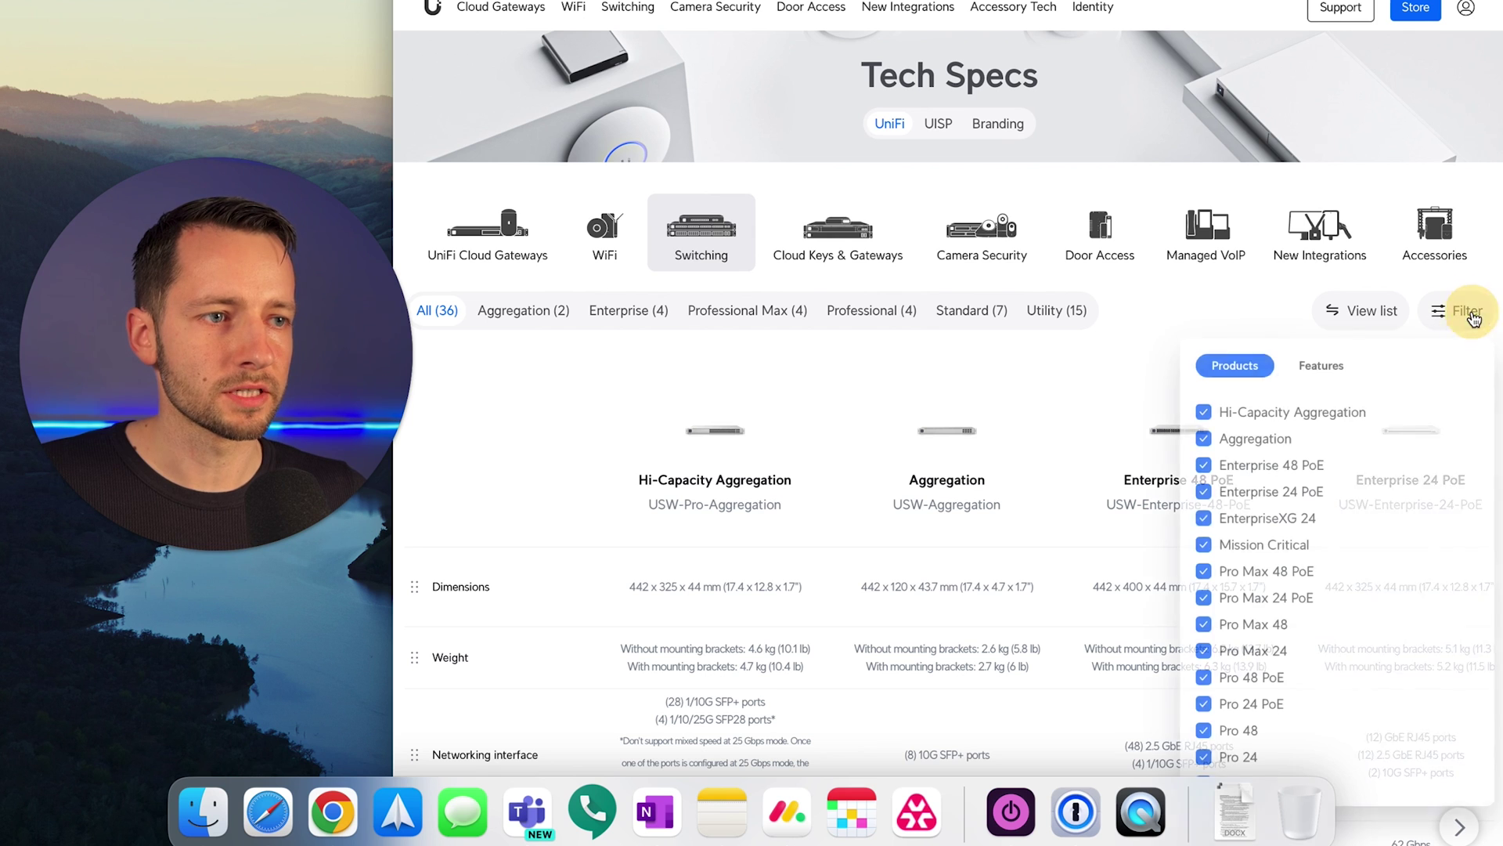
scroll(1177, 327, "down", 3)
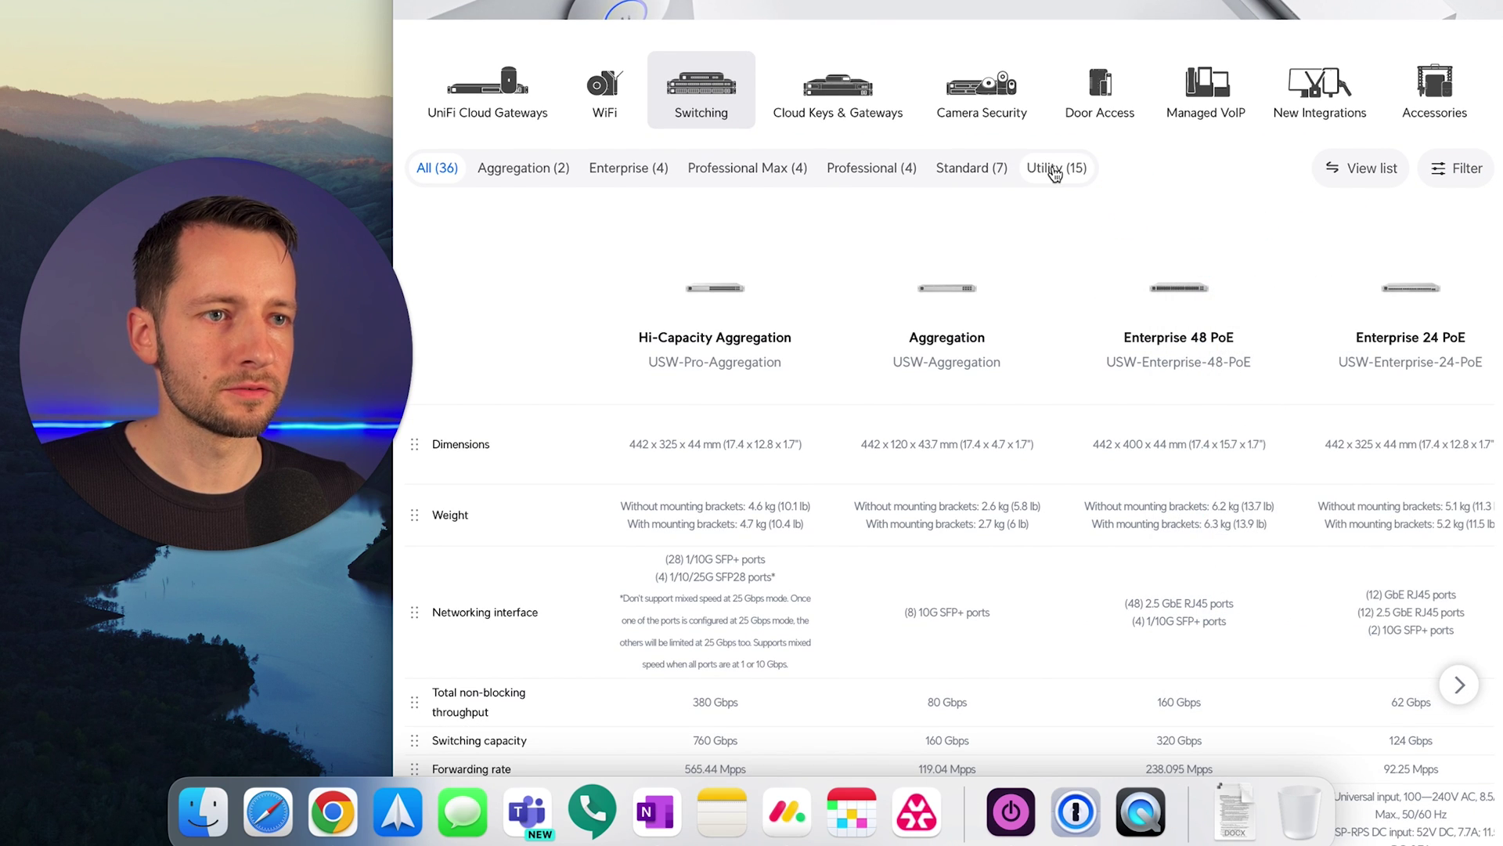
left_click(971, 169)
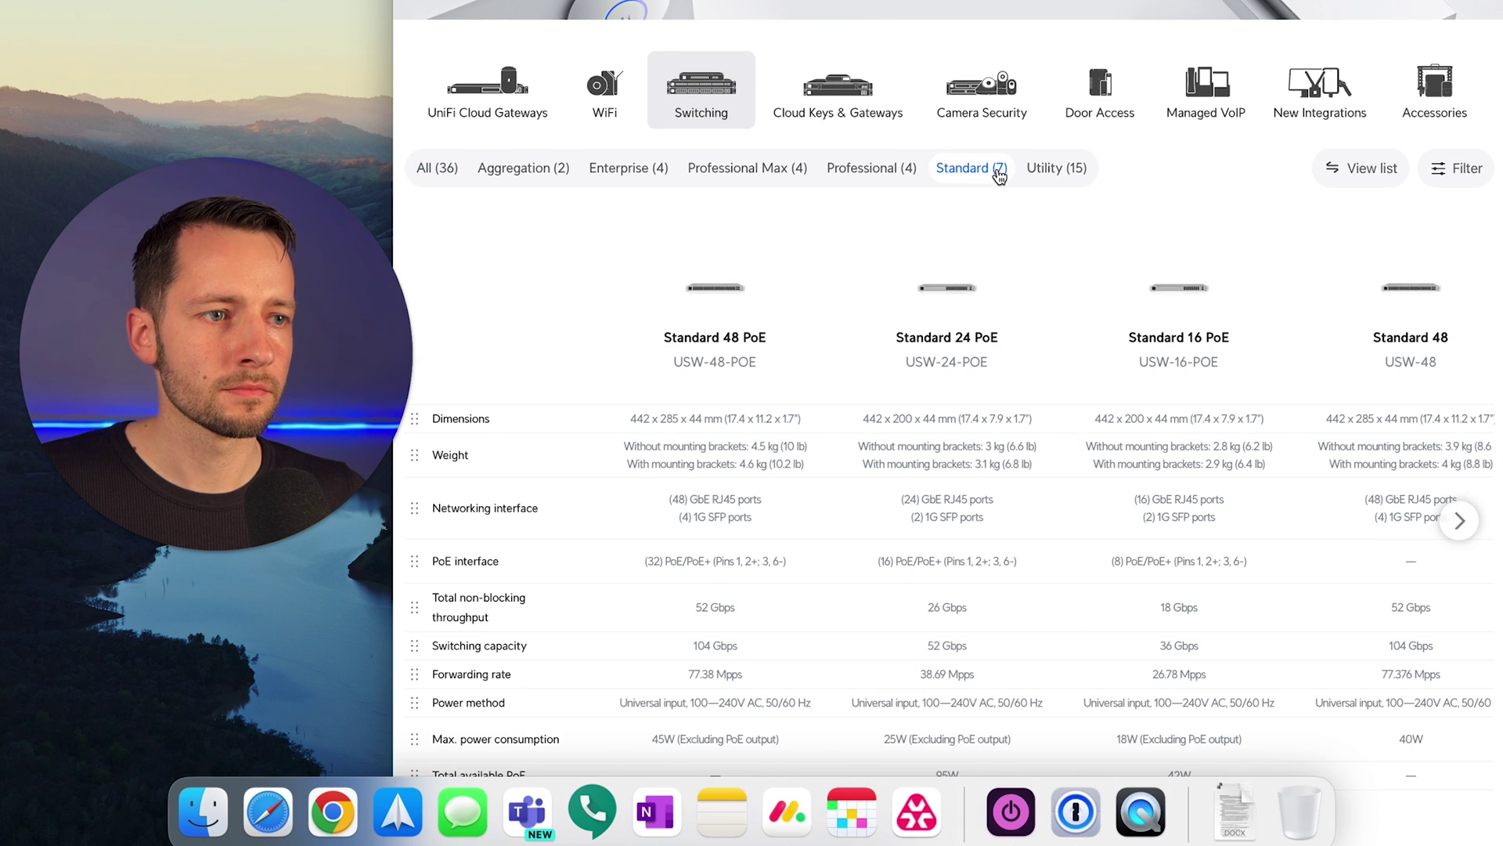
left_click(1052, 169)
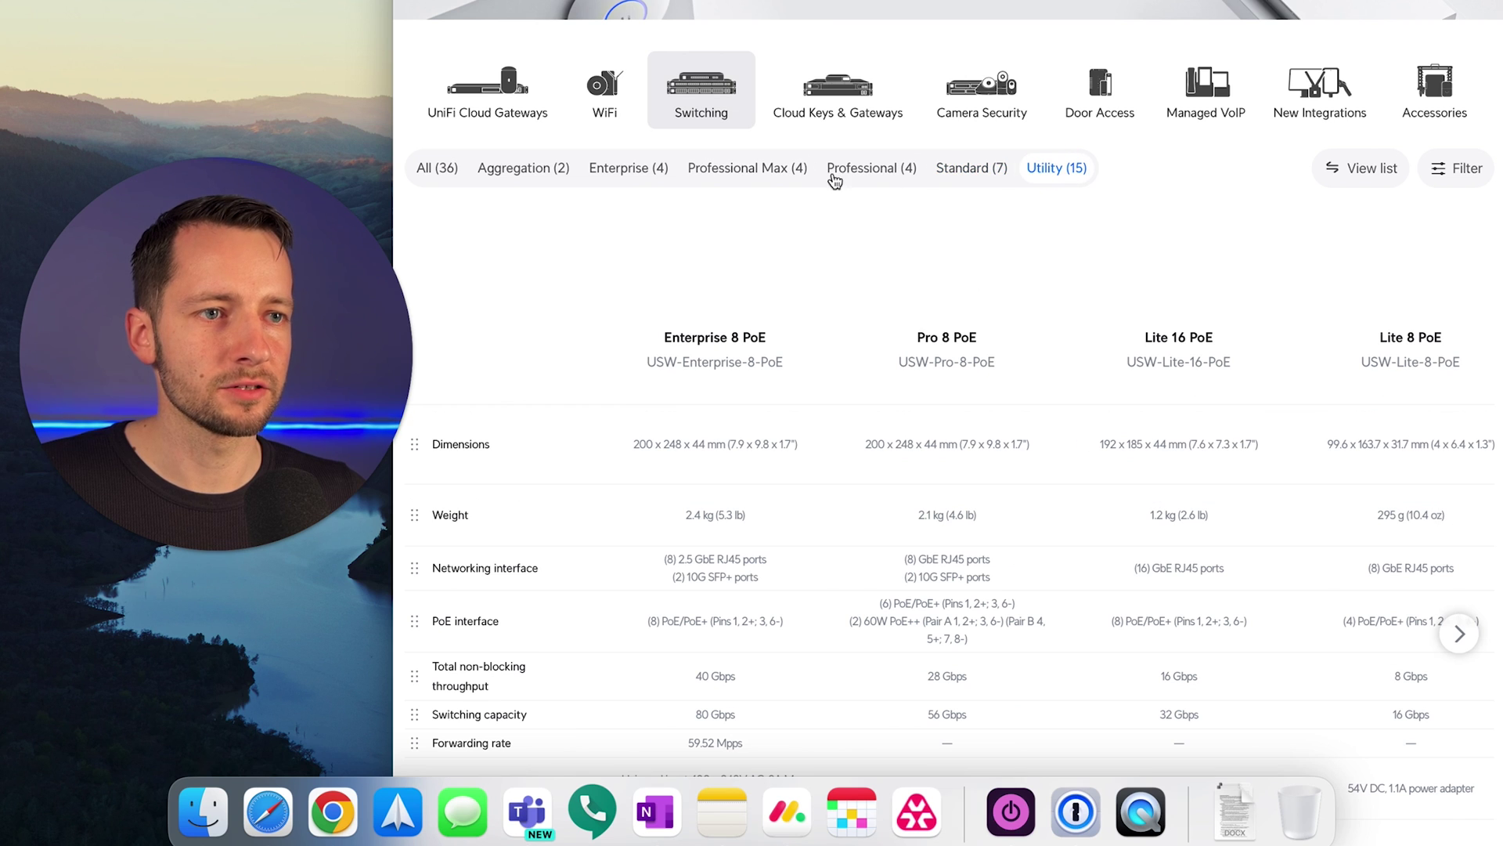
Step: Filter the compared products to only Pro 8 PoE, Lite 8 PoE, Ultra and Ultra 60W
left_click(1449, 168)
scroll(1253, 353, "down", 4)
scroll(1236, 407, "down", 3)
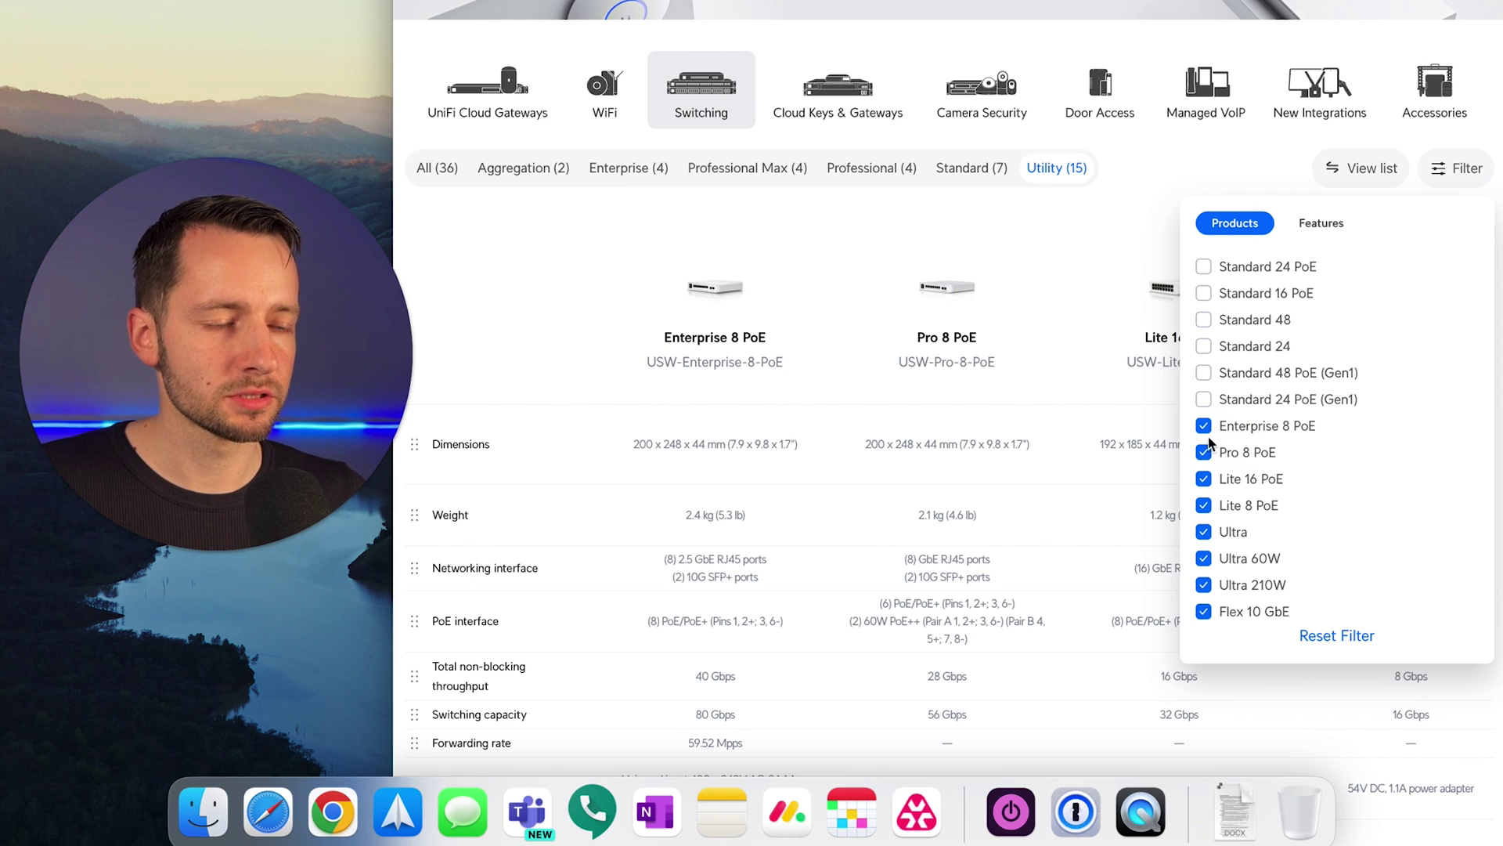
left_click(1204, 427)
scroll(1241, 469, "down", 1)
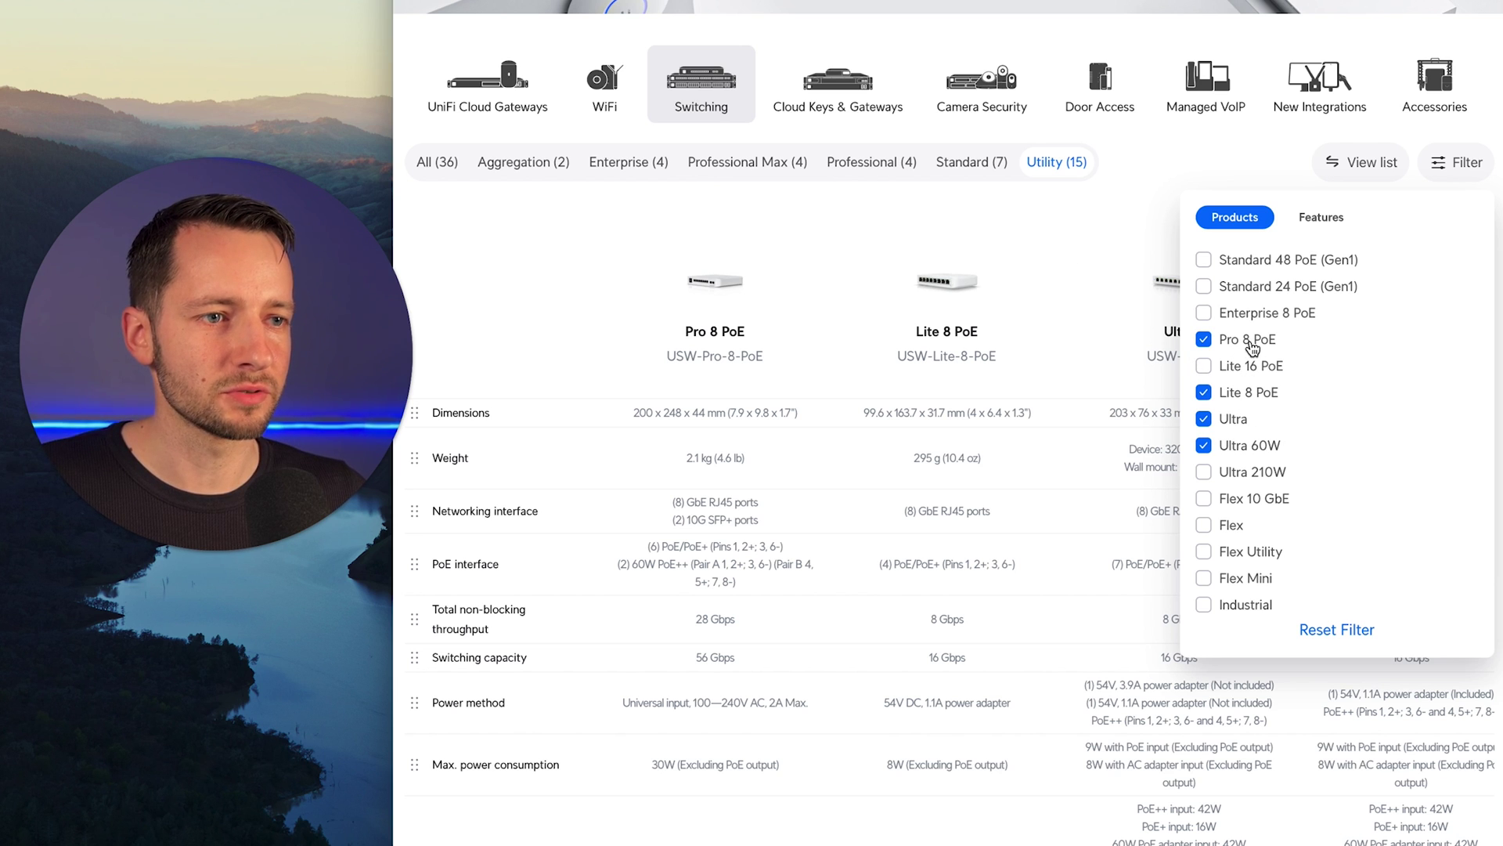
left_click(1009, 236)
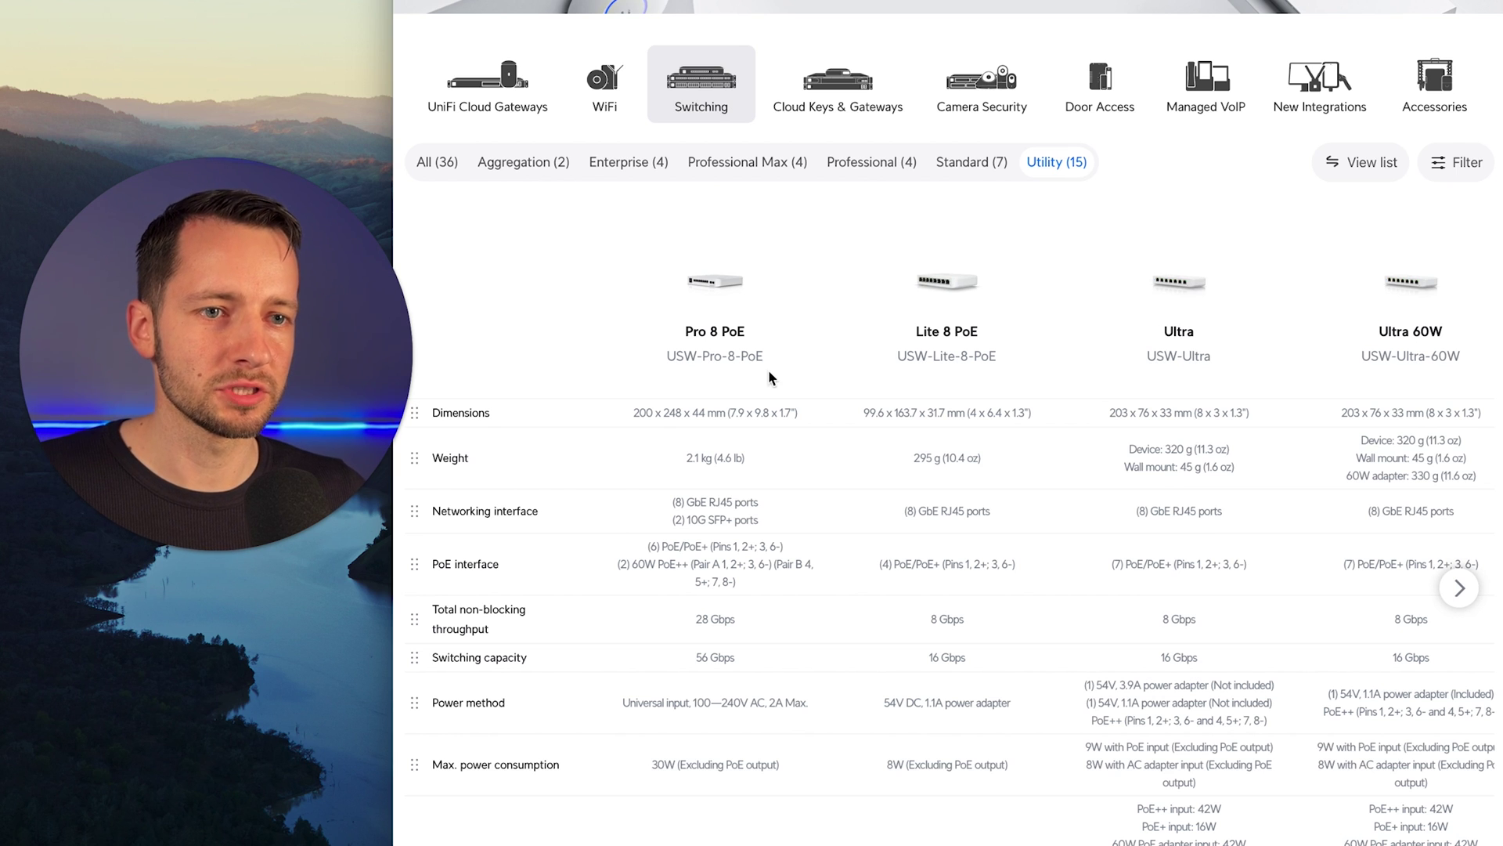
Step: Compare the specifications of the filtered switches, from dimensions and PoE interface down to total available PoE
scroll(848, 273, "down", 1)
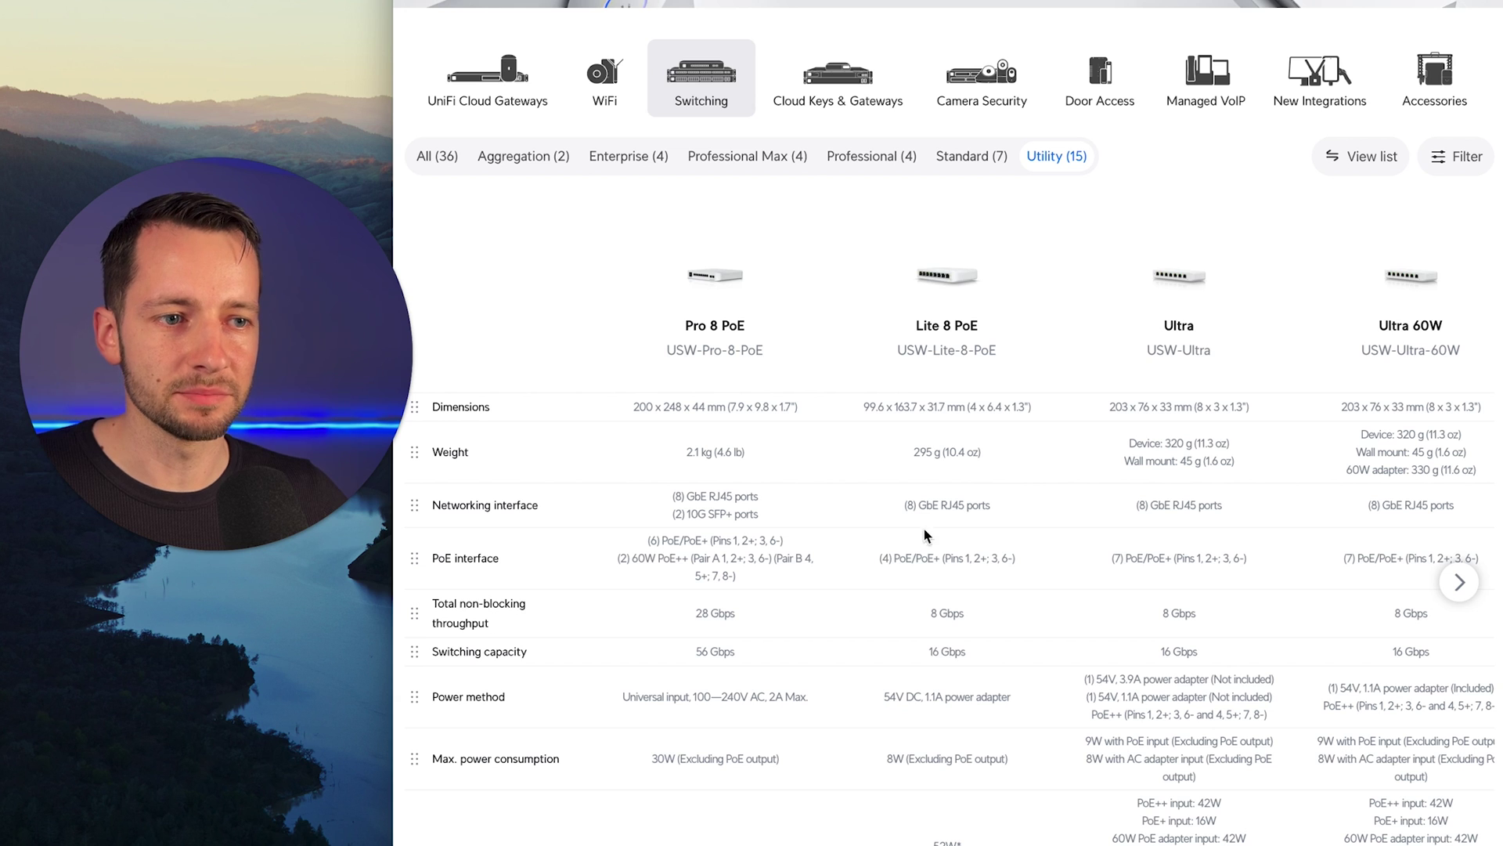
scroll(998, 593, "down", 3)
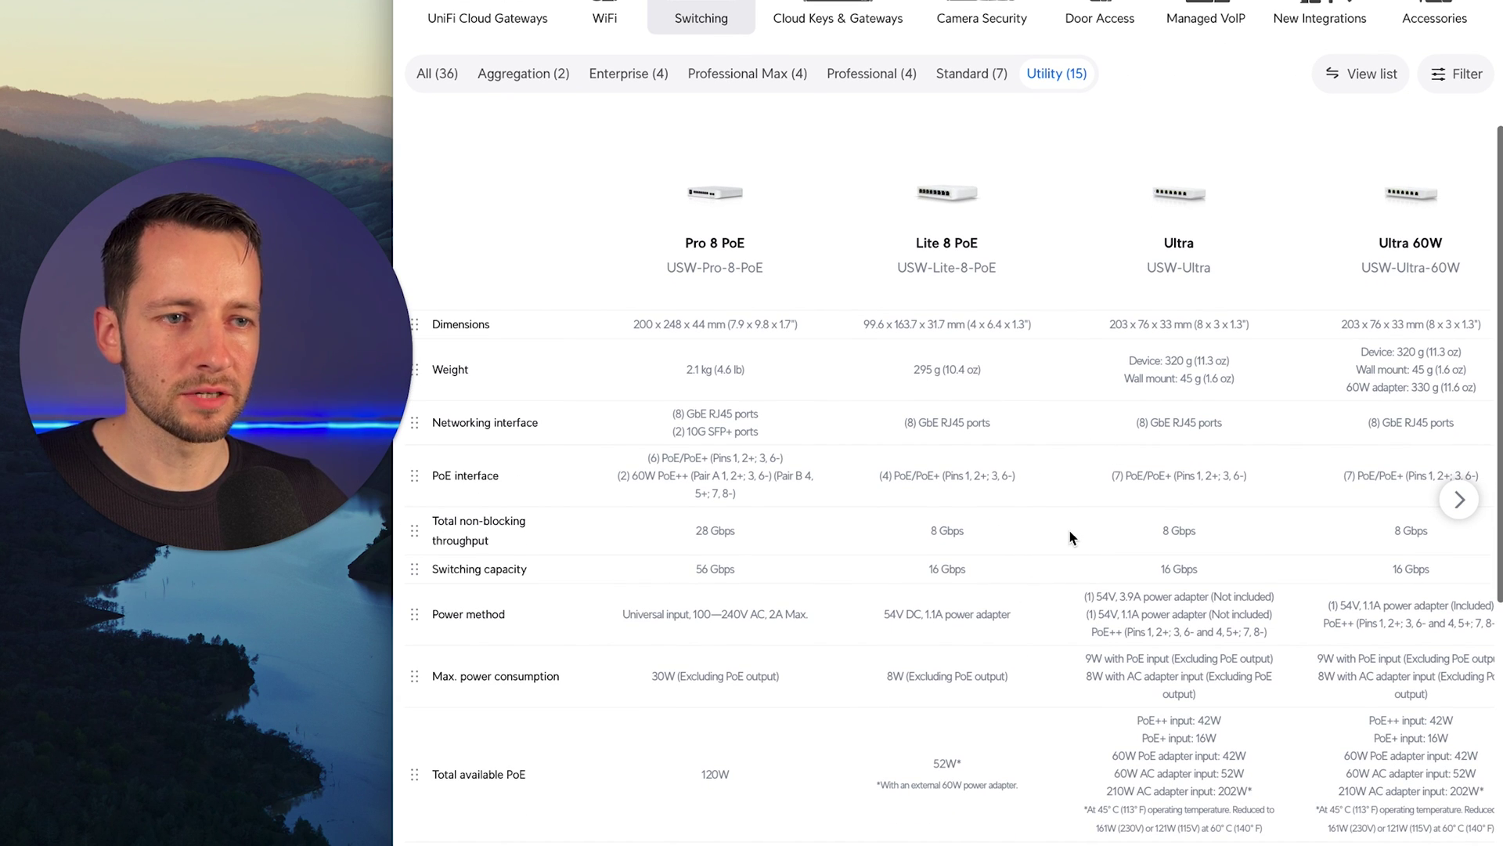
scroll(967, 609, "down", 3)
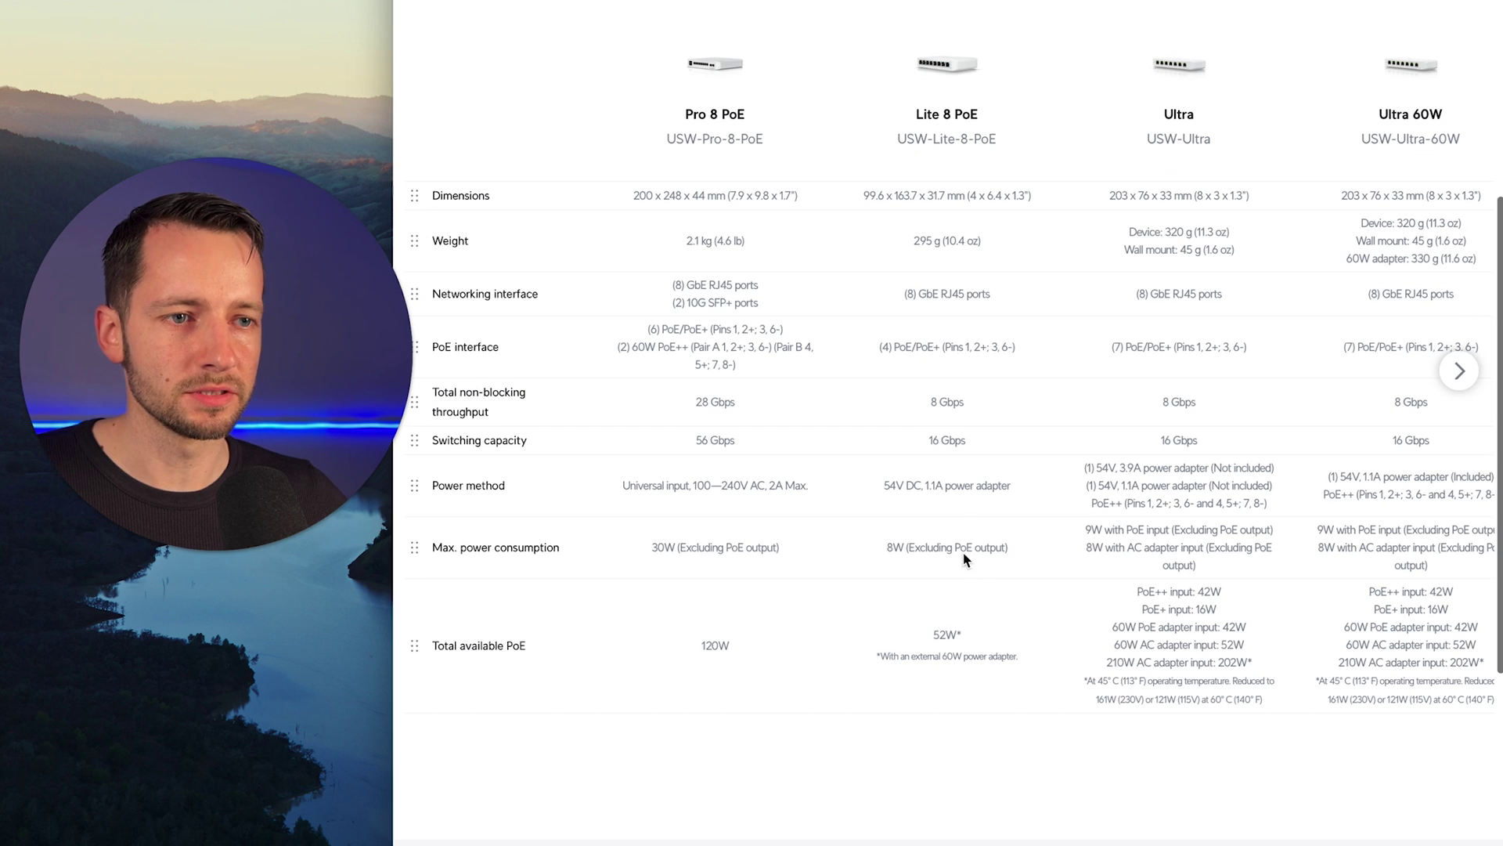